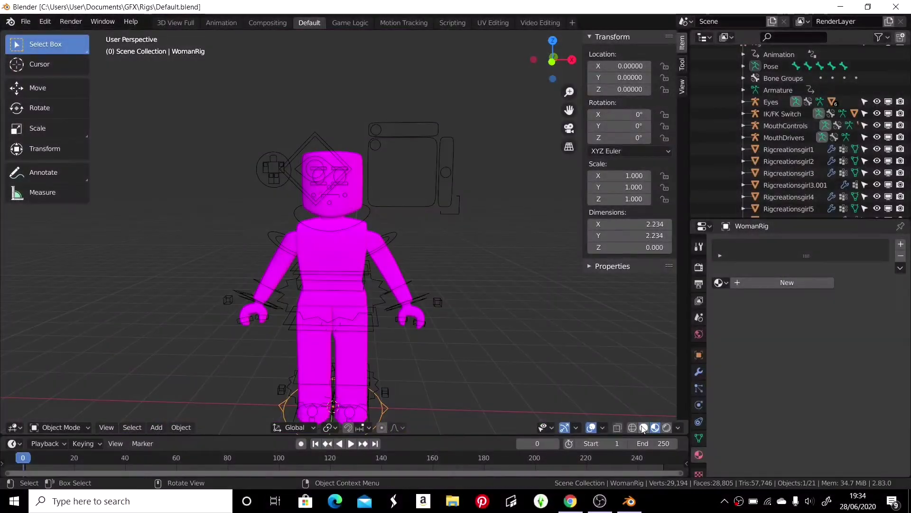
Delete the head of the woman rig and bring the textured avatar model into the scene beside it
key("Delete")
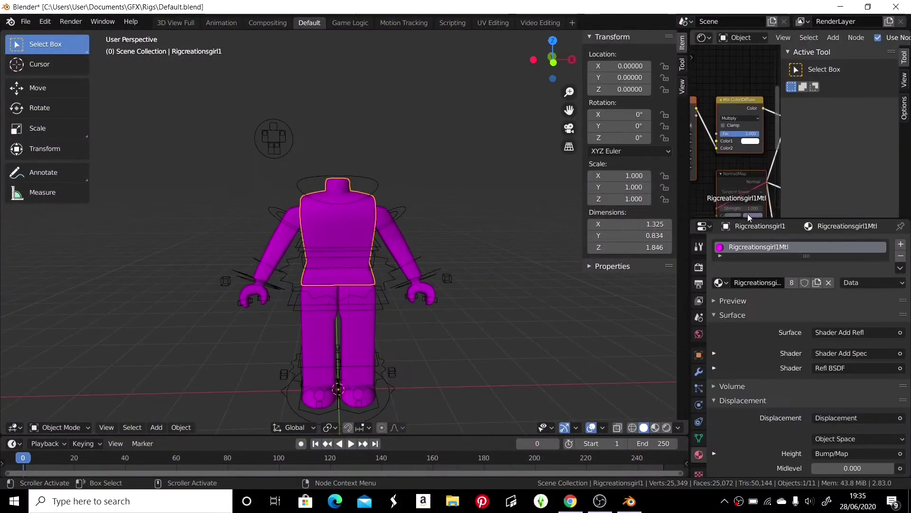
left_click(27, 21)
left_click(48, 152)
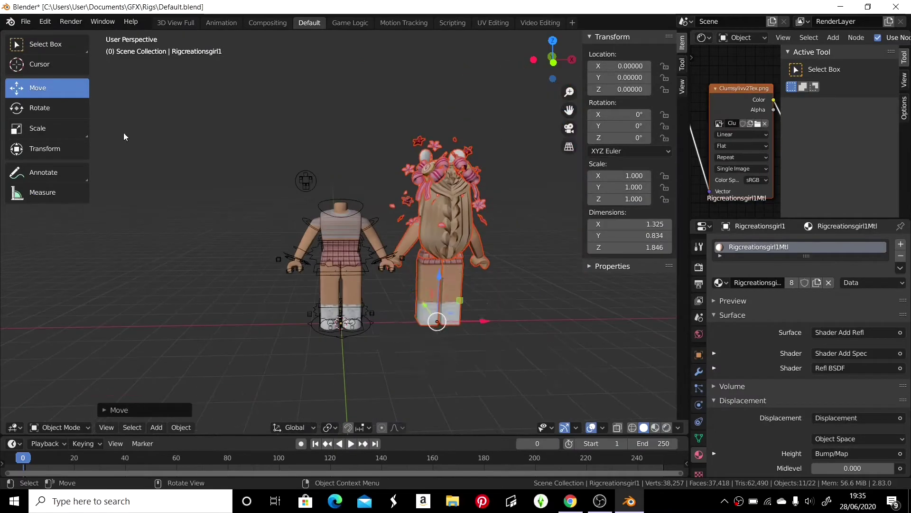
Rotate the imported avatar to face the front, with a Z rotation of -180°, and delete its body parts
left_click(39, 108)
left_click(118, 409)
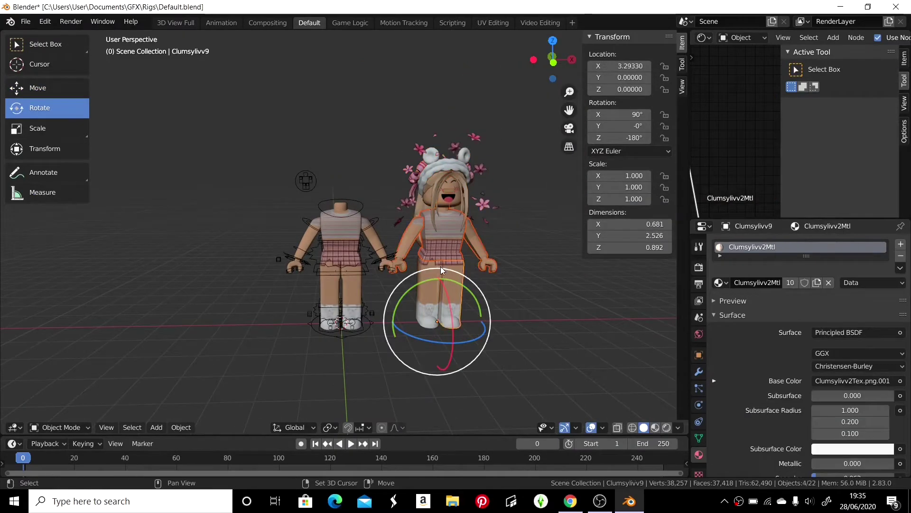
key("Delete")
Select the avatar's head, hair and accessories and move them about -3.31 along X onto the headless rig
left_click(450, 192)
left_click(428, 176, "shift")
left_click(407, 169, "shift")
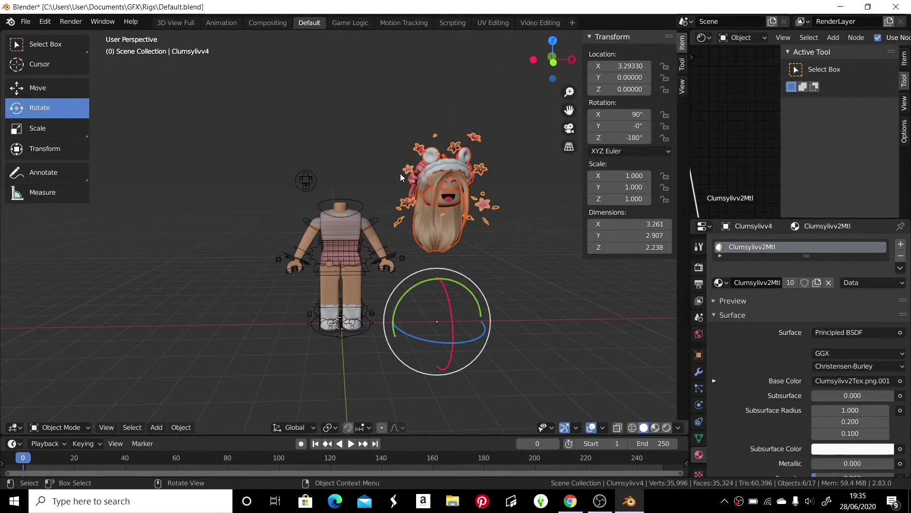
left_click(38, 88)
left_click_drag(481, 318, 383, 316)
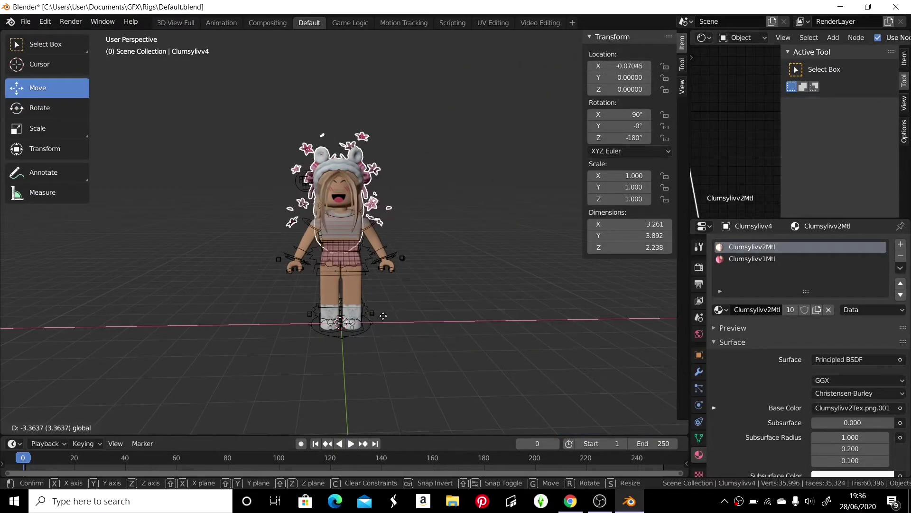
left_click(383, 315)
Enable a transparent background in the scene's Film render settings
scroll(344, 232, "down", 1)
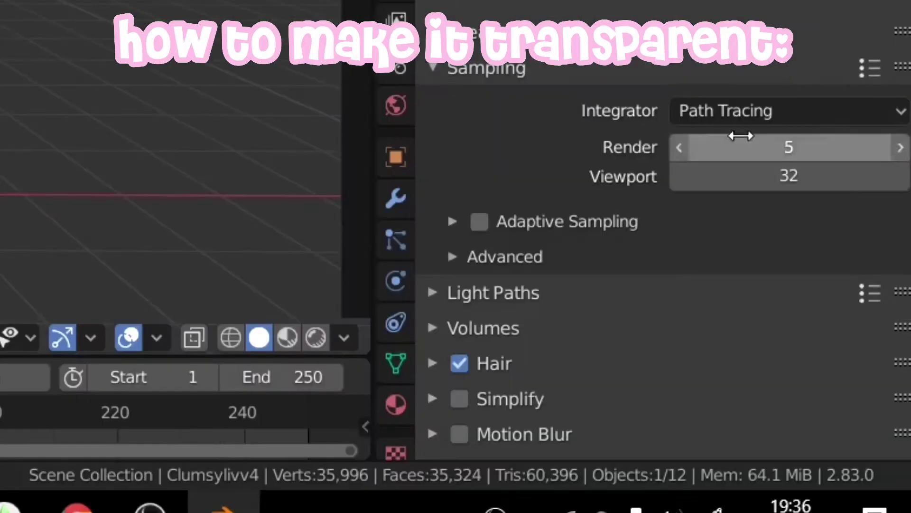
scroll(463, 369, "down", 3)
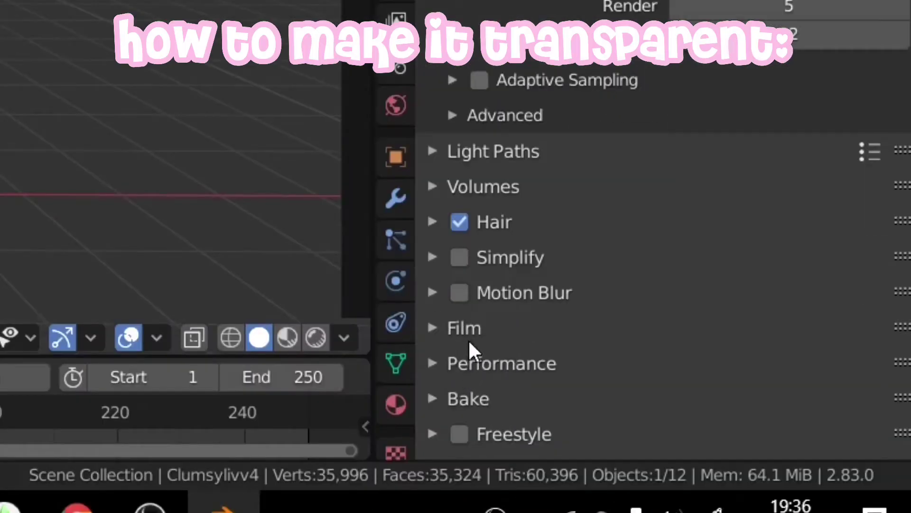
left_click(468, 335)
scroll(481, 332, "down", 4)
left_click(479, 300)
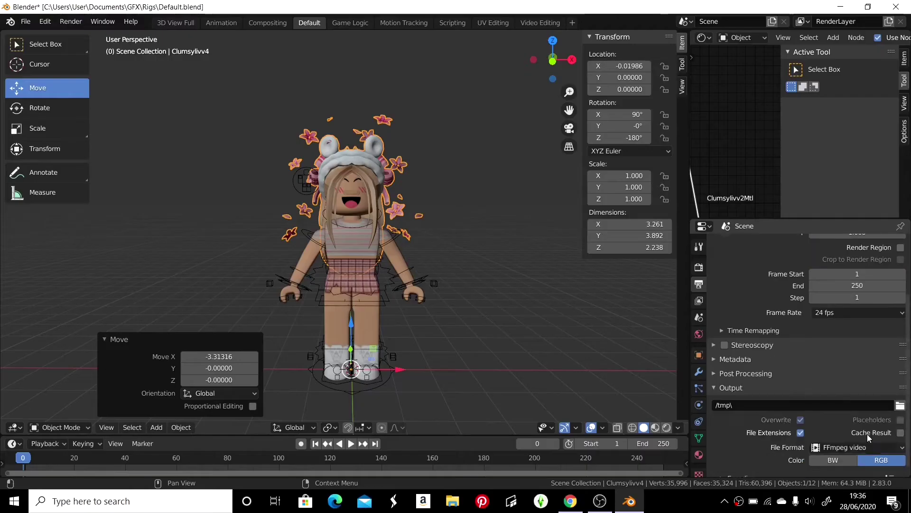
Change the render output's file format and enable Denoising for the render layer
left_click(857, 447)
left_click(733, 367)
left_click(699, 300)
scroll(759, 379, "down", 5)
left_click(723, 470)
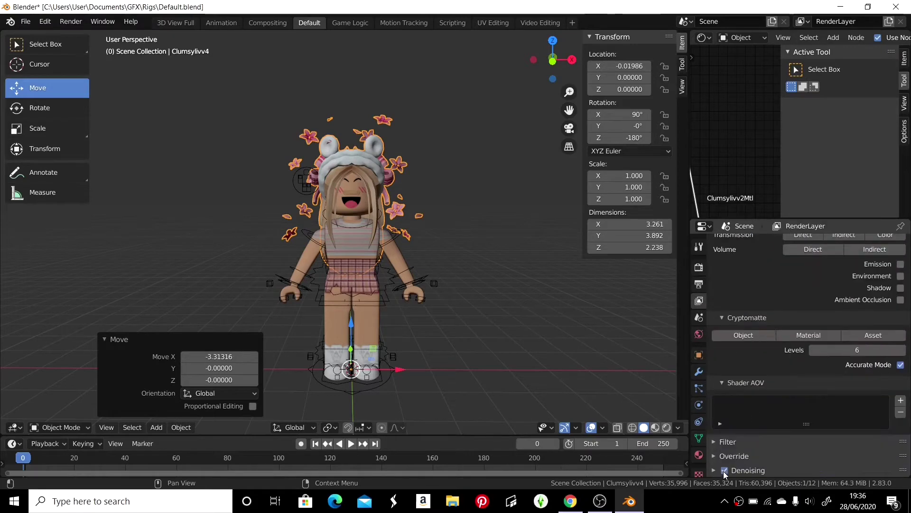
Add an armature at the world origin and align the camera to the front view of the character
left_click(474, 293)
scroll(473, 293, "down", 1)
key("shift+a")
left_click(391, 337)
key("KP_0")
key("KP_0")
key("ctrl+alt+KP_0")
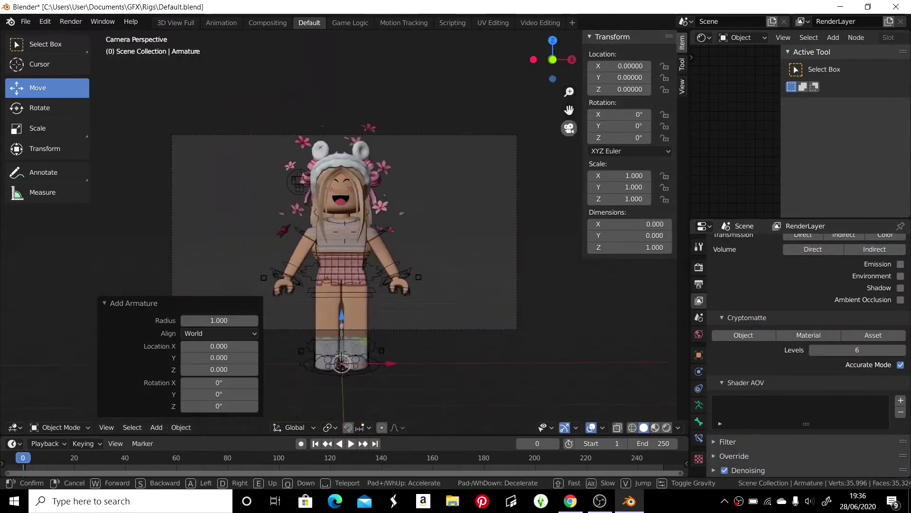
Tilt the head with its hair and accessories to about 90.7°, 4.76° and -173°, shifting it to about 0.592 in X
left_click(349, 174)
left_click(47, 107)
scroll(413, 345, "down", 1)
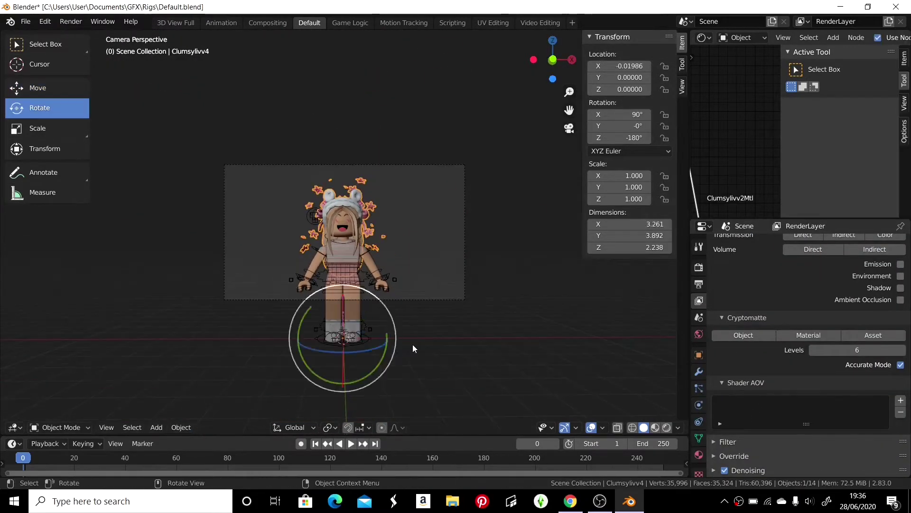
left_click_drag(366, 352, 373, 356)
left_click_drag(395, 333, 409, 318)
left_click(47, 88)
left_click(47, 108)
Search the commands for the origin operation and reset the head's origin to its own geometry
left_click(45, 22)
left_click(107, 128)
type("orig")
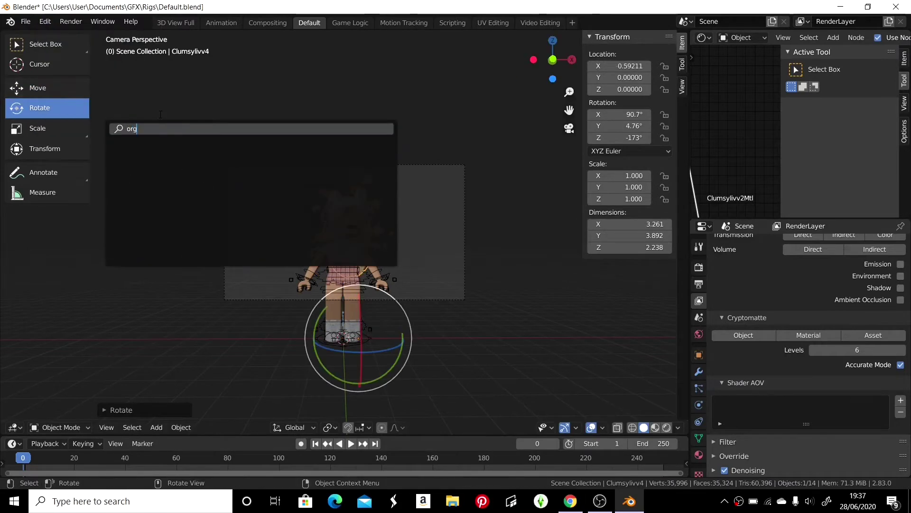
left_click(183, 150)
Move the tilted head sideways so it sits centred on the rig's neck
left_click(47, 88)
left_click_drag(398, 217, 381, 218)
left_click(38, 88)
left_click(38, 108)
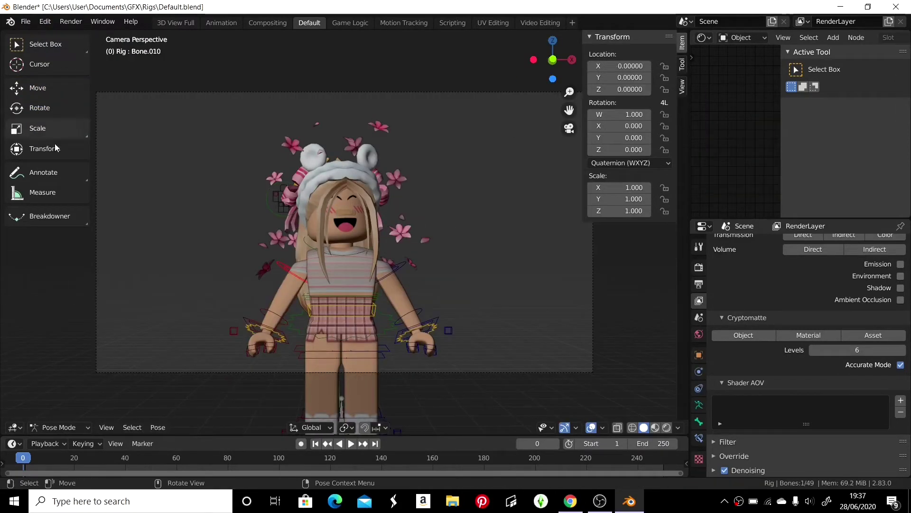
Rotate the character's right arm bone so the forearm bends up across the chest
left_click(266, 327)
left_click(40, 107)
left_click_drag(273, 311, 323, 256)
left_click(301, 268)
Rotate the character's left arm bones so the hand is raised to the mouth
left_click(413, 323)
left_click_drag(408, 311, 384, 244)
left_click(394, 275)
left_click(399, 266)
left_click(387, 247)
left_click_drag(387, 247, 427, 240)
Rotate the right arm bones so the hand rests on the hip, and fine-tune the arm pose
left_click(291, 265)
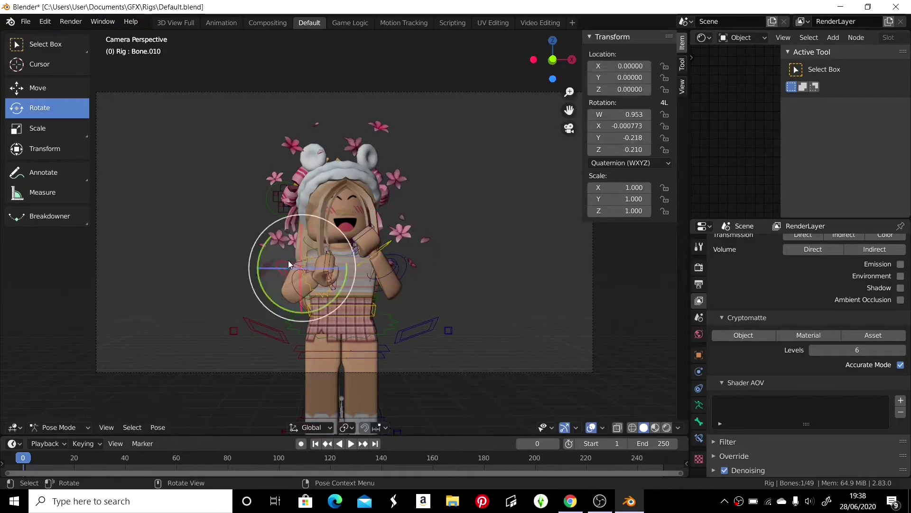
left_click(296, 290)
left_click_drag(291, 266, 331, 326)
left_click(297, 278)
left_click_drag(333, 283, 360, 281)
left_click(466, 280)
mouse_move(354, 244)
left_mouse_down()
mouse_move(339, 242)
mouse_move(362, 255)
left_mouse_up()
Return the rig to Object Mode and add a Sun light to the scene
key("shift+a")
left_click(699, 334)
left_click(59, 427)
left_click(57, 413)
key("shift+a")
left_click(518, 312)
Move the Sun light forward along Y and raise it high above the front of the character
left_click(46, 87)
left_click_drag(297, 306, 382, 397)
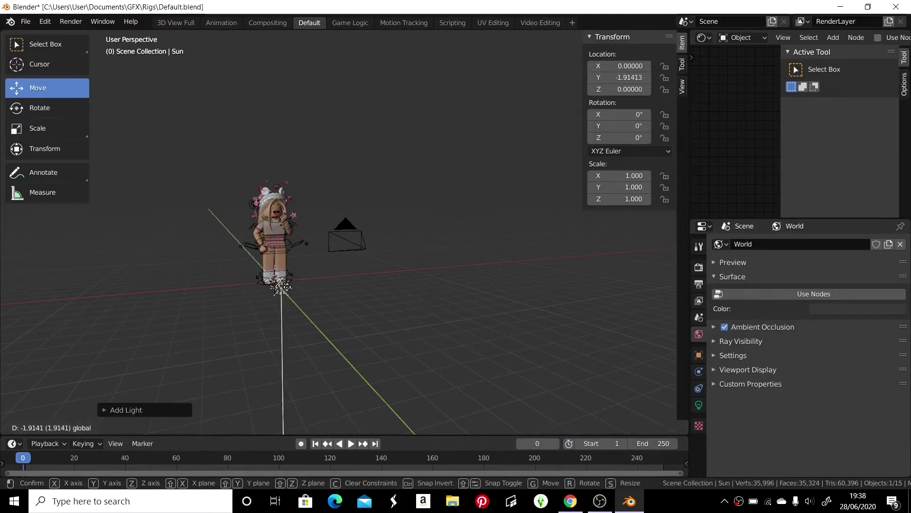
left_click_drag(360, 328, 362, 62)
left_click_drag(362, 145, 403, 120)
left_click_drag(404, 120, 493, 119)
Fine-tune the Sun light's position above the character and rotate it slightly
key("a")
left_click_drag(372, 87, 361, 117)
left_click(329, 87)
left_click(47, 108)
left_click_drag(354, 105, 354, 104)
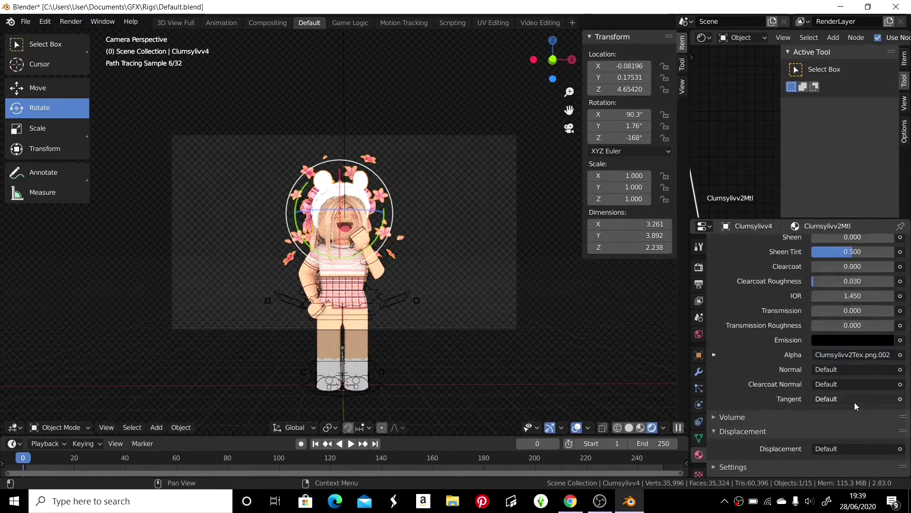
Open the alpha texture settings of the head's material and render the scene as an image
left_click(854, 399)
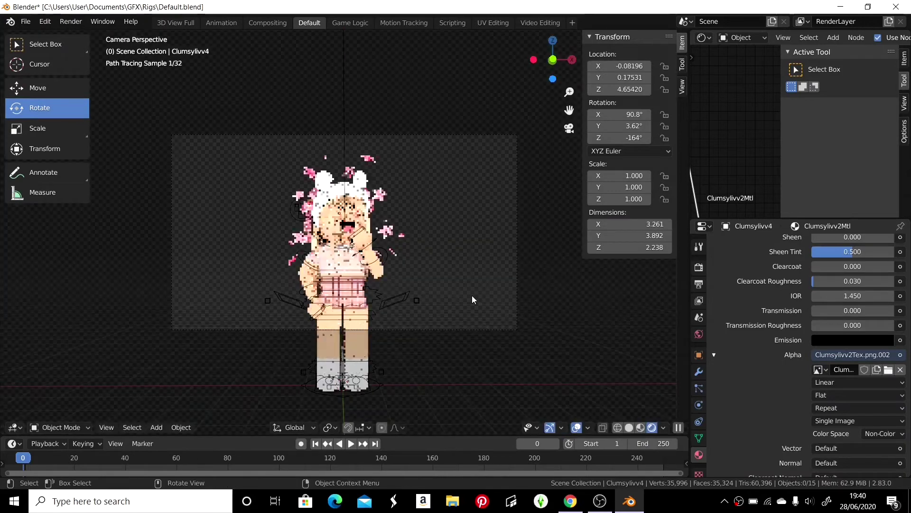
left_click(698, 267)
key("F12")
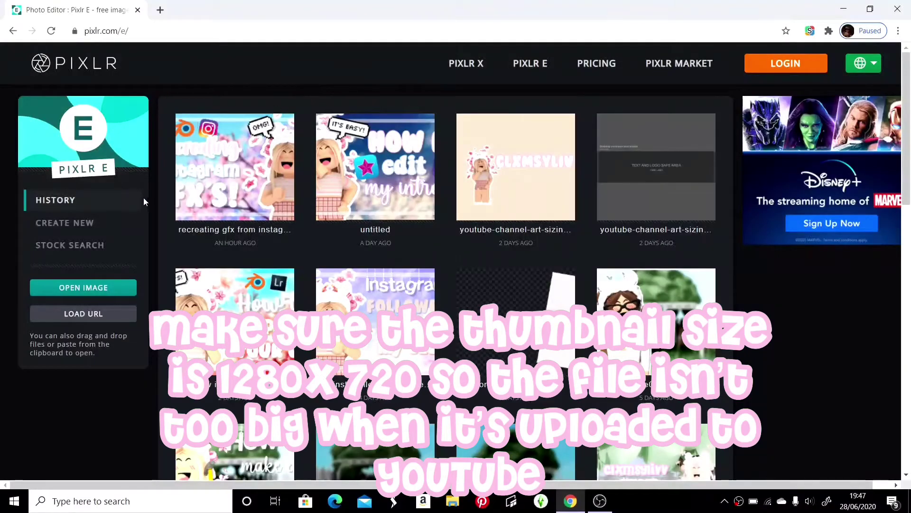
Switch to Pixlr E in the browser and create a blank Web 720p canvas of 1280 x 720
left_click(123, 221)
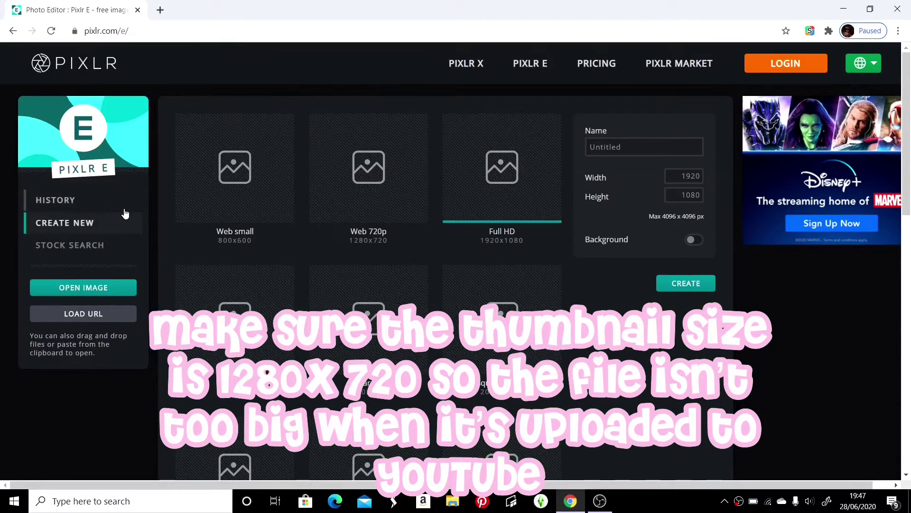
left_click(365, 191)
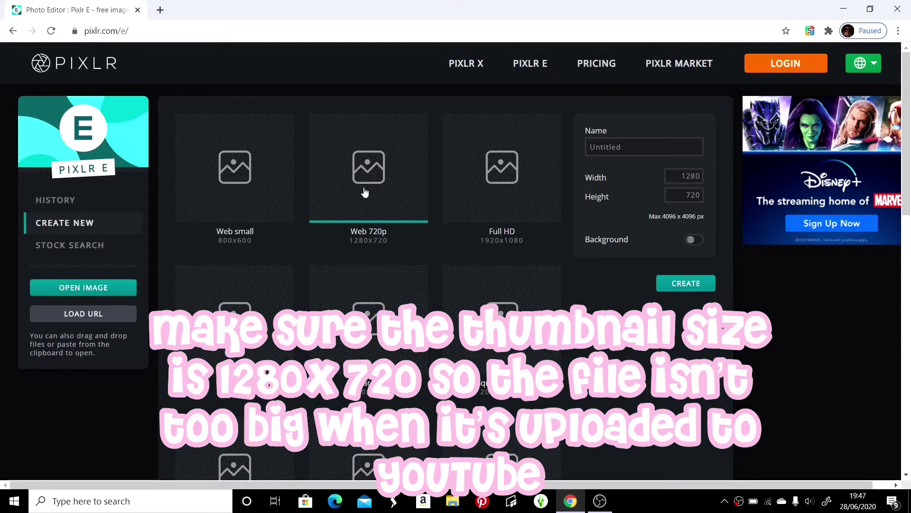
left_click(687, 283)
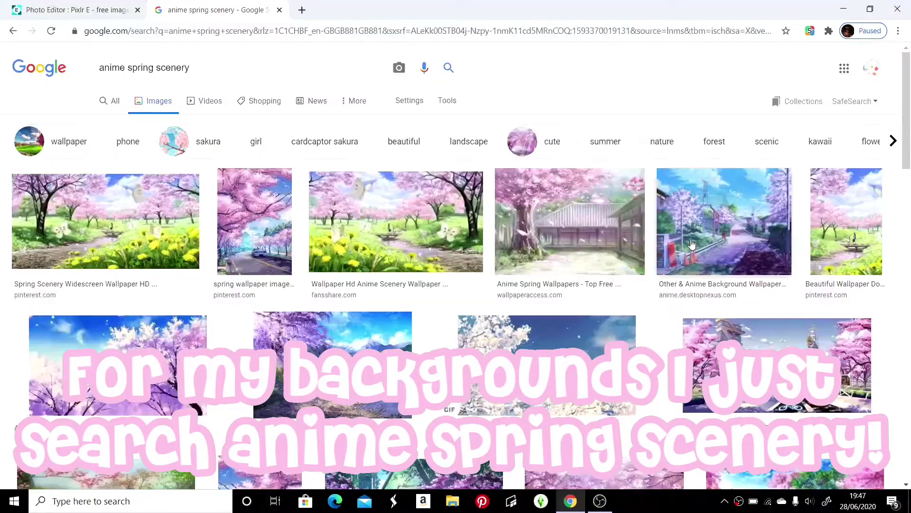
Browse the Google image results for "anime spring scenery" for a suitable thumbnail background
scroll(455, 271, "down", 4)
scroll(635, 345, "down", 15)
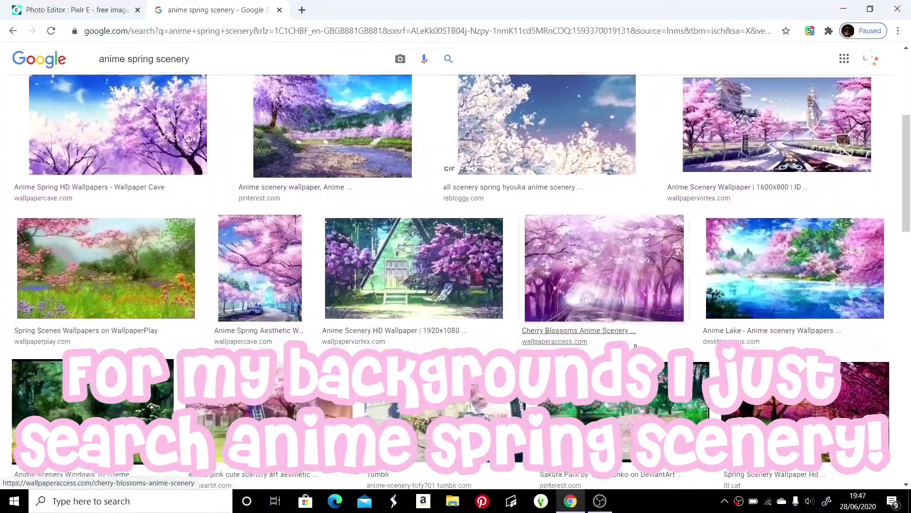
scroll(635, 346, "up", 7)
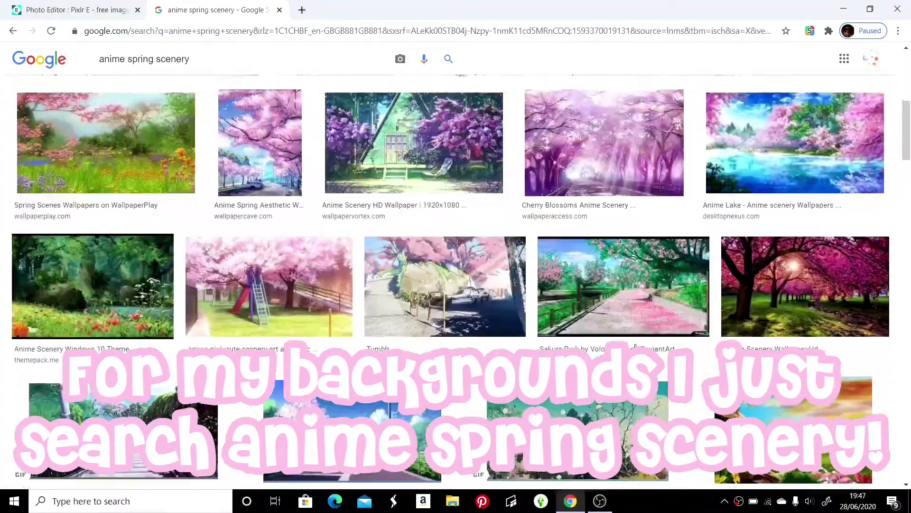
scroll(635, 345, "down", 7)
scroll(635, 345, "up", 7)
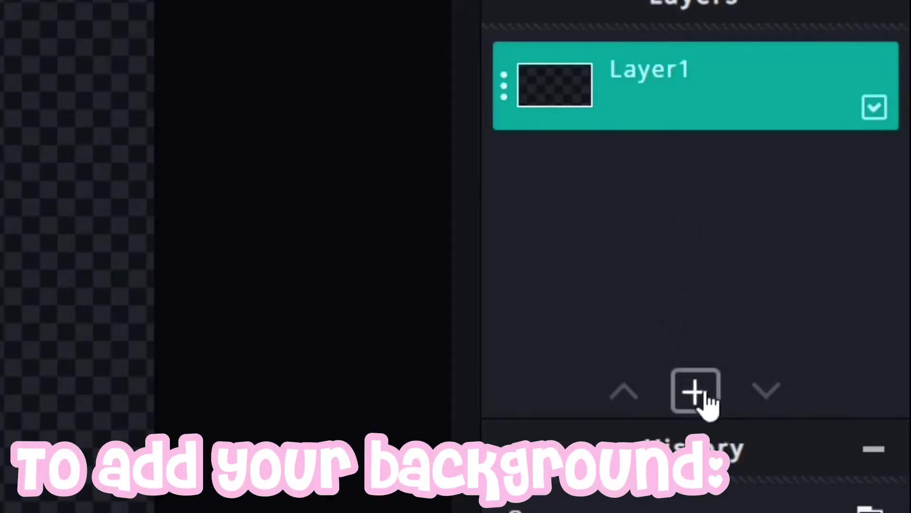
Add a new image layer to the canvas using file 4 from the spring backgrounds folder
left_click(706, 397)
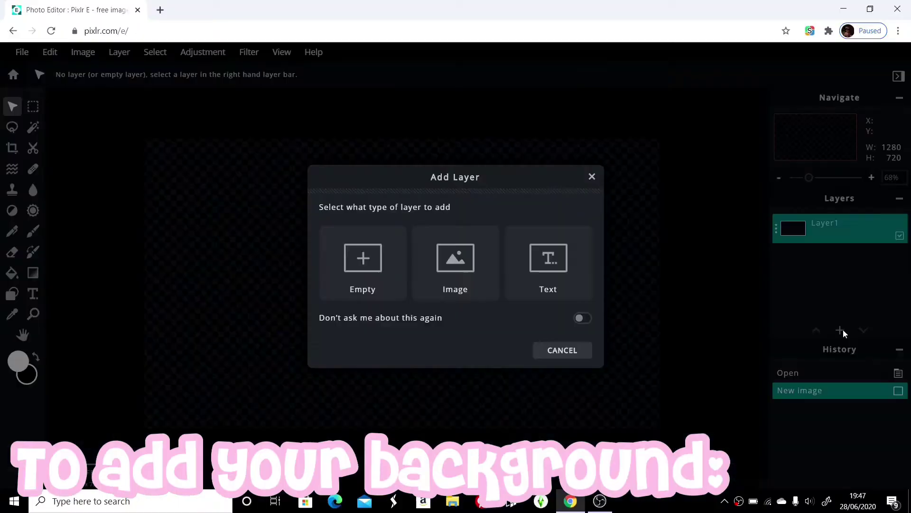
left_click(468, 263)
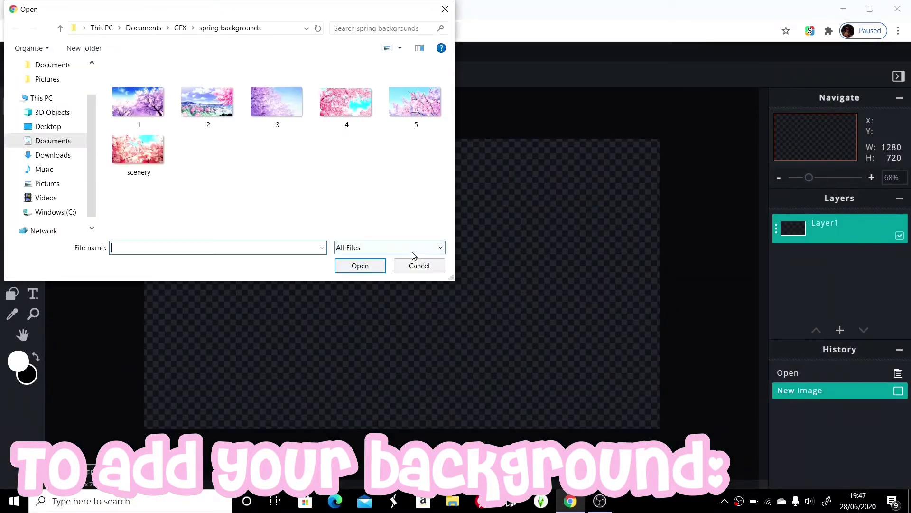
left_click(347, 98)
left_click(370, 265)
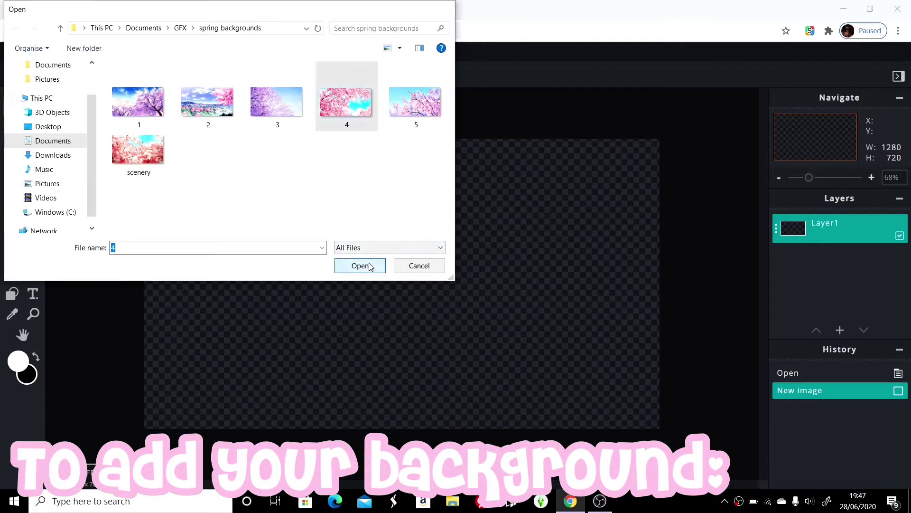
Enlarge the cherry blossom image to about 1351 x 730 px and place it about 35 px past the canvas's left edge to cover it
left_click_drag(412, 292, 258, 204)
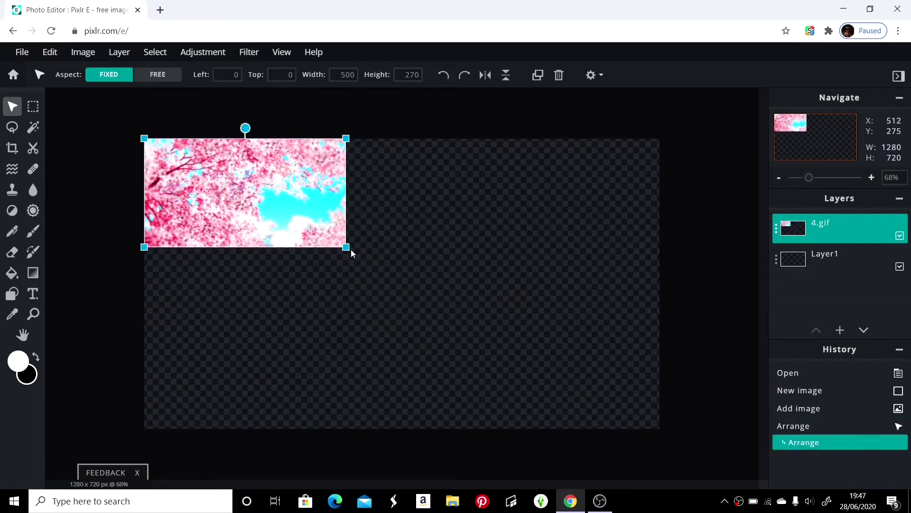
left_click_drag(347, 247, 689, 432)
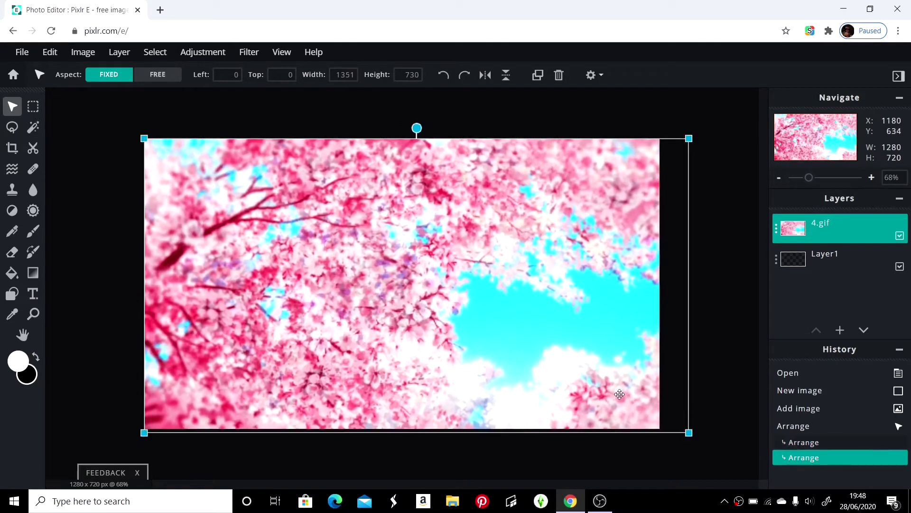
left_click_drag(620, 395, 605, 390)
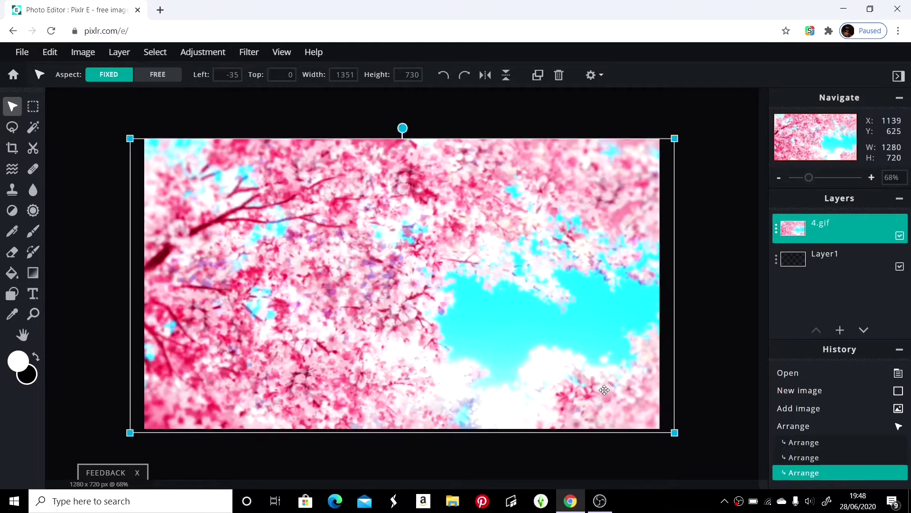
left_click(746, 291)
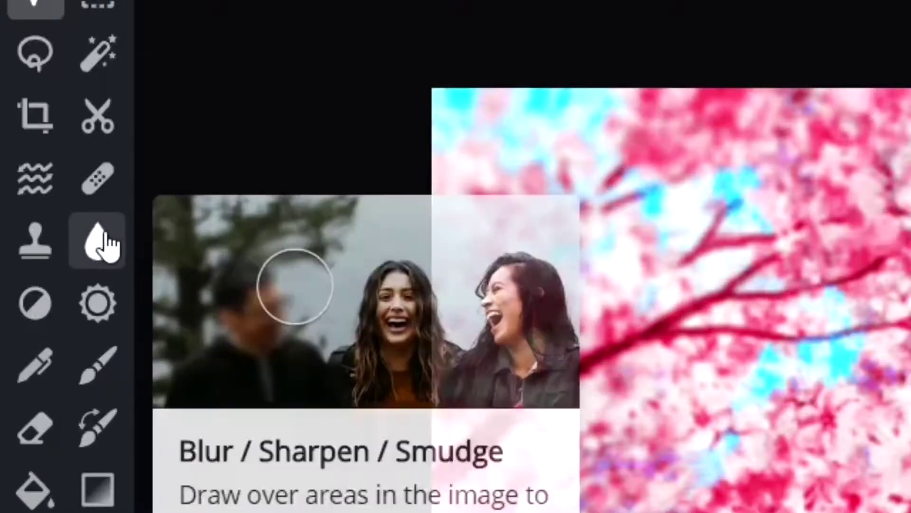
Choose the Blur tool for the 4.gif layer and set its strength to 50
left_click(101, 241)
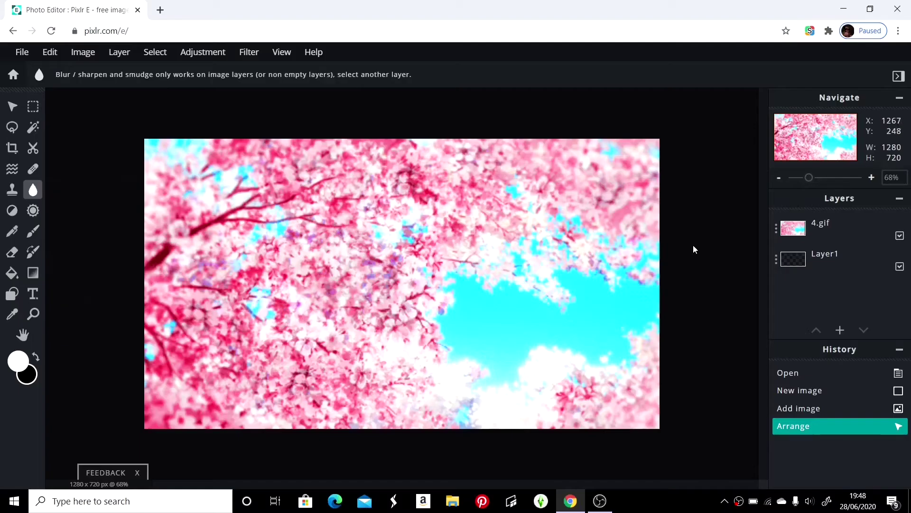
left_click(837, 234)
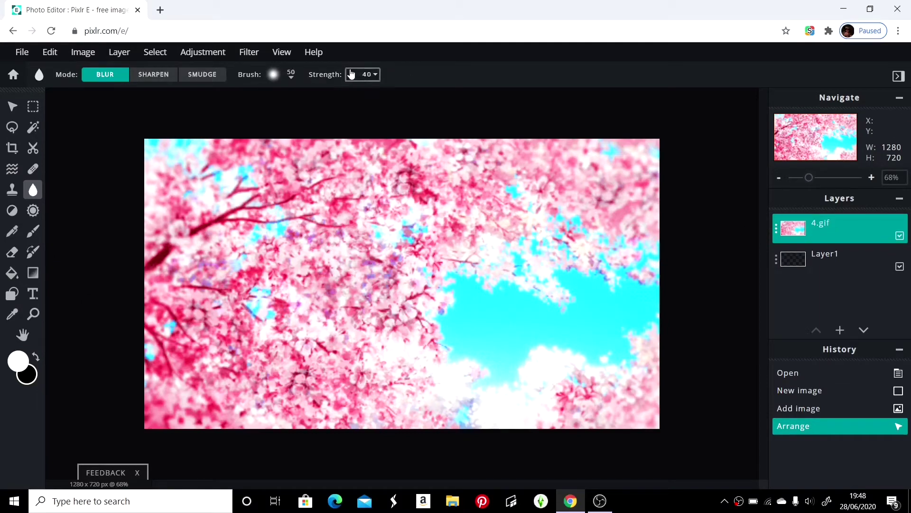
left_click(354, 76)
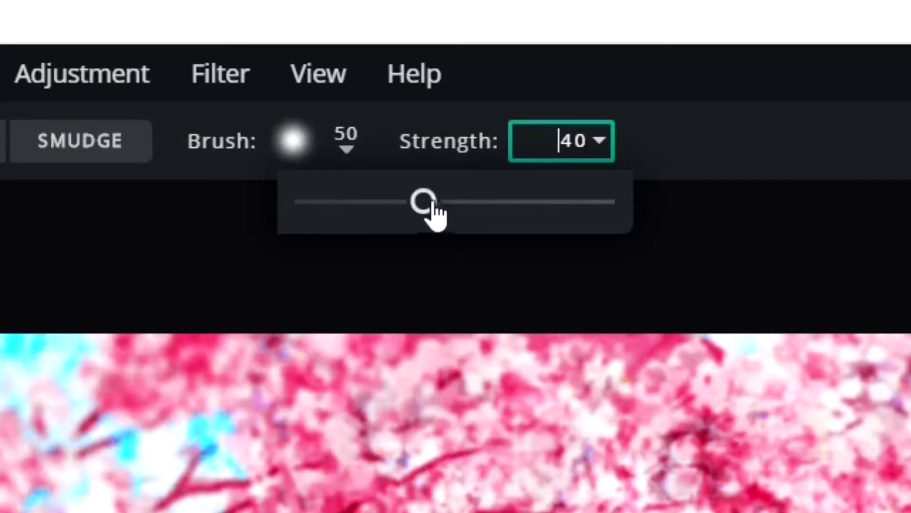
left_click_drag(437, 203, 455, 213)
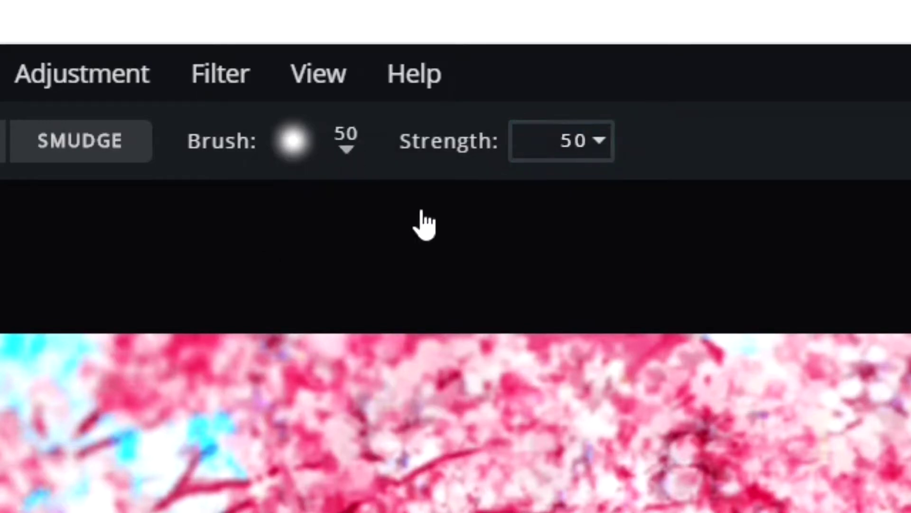
Set the blur brush size to 999 and blur the whole cherry blossom background
left_click(345, 147)
mouse_move(339, 260)
left_mouse_down()
mouse_move(346, 272)
mouse_move(633, 272)
left_mouse_up()
left_click(218, 363)
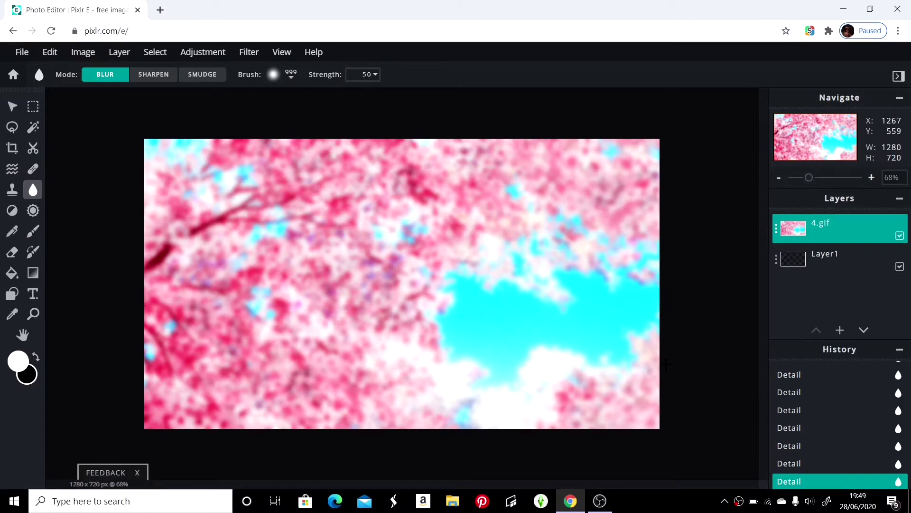
Add a new image layer using the "how i make my thumbnails gfx" file from the GFX folder's Youtube thumbnails folder
left_click(12, 105)
left_click(748, 244)
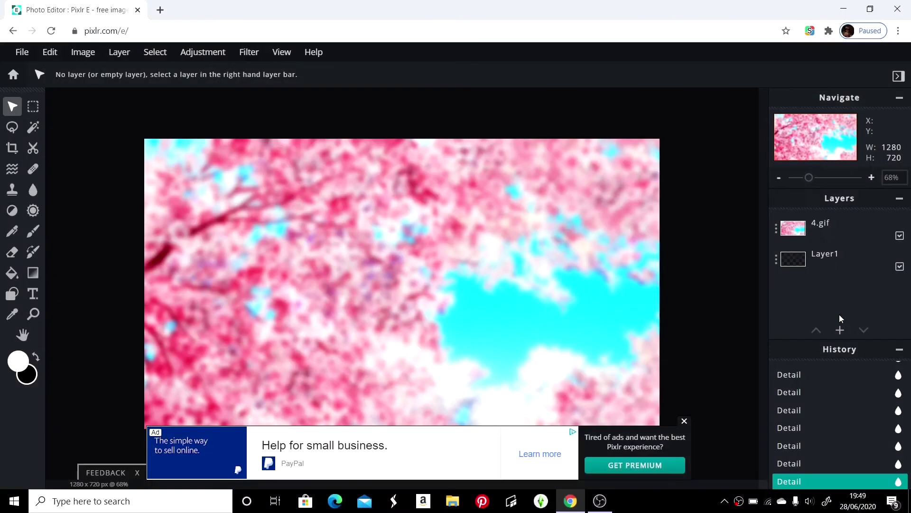
left_click(840, 330)
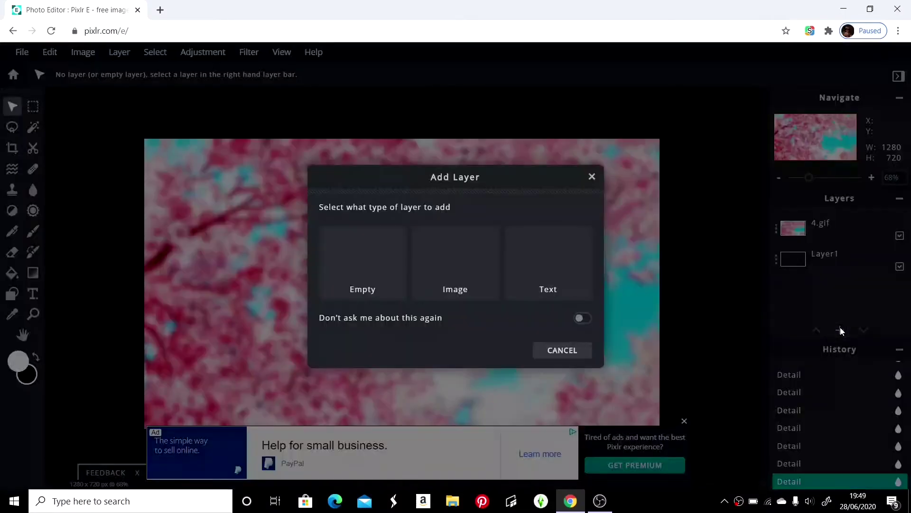
left_click(455, 260)
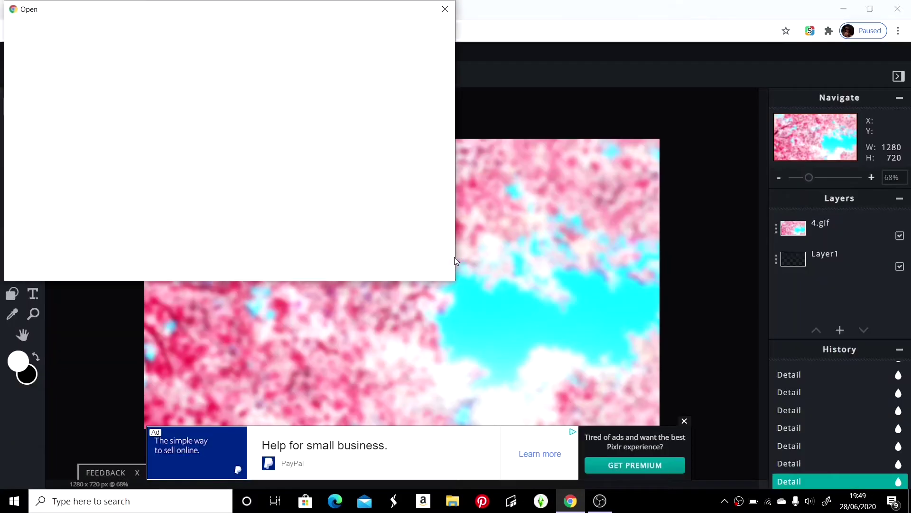
left_click(37, 142)
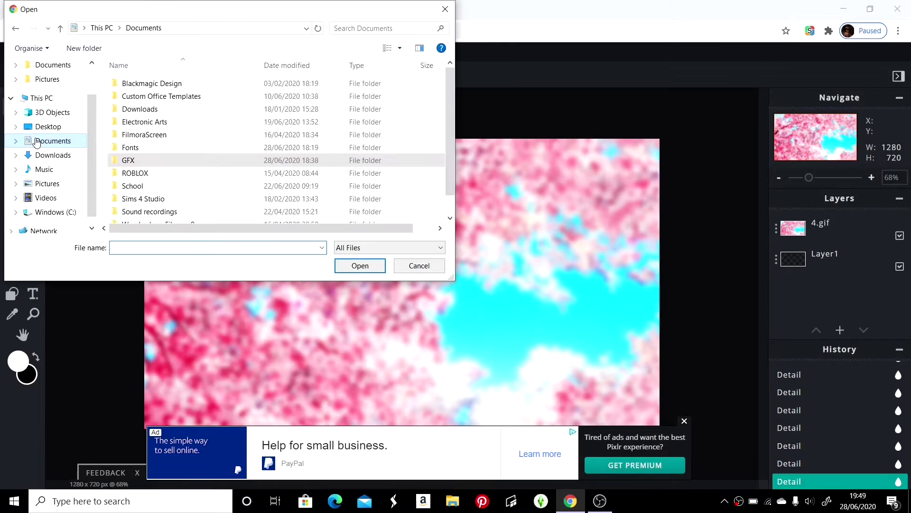
double_click(128, 161)
scroll(202, 183, "down", 2)
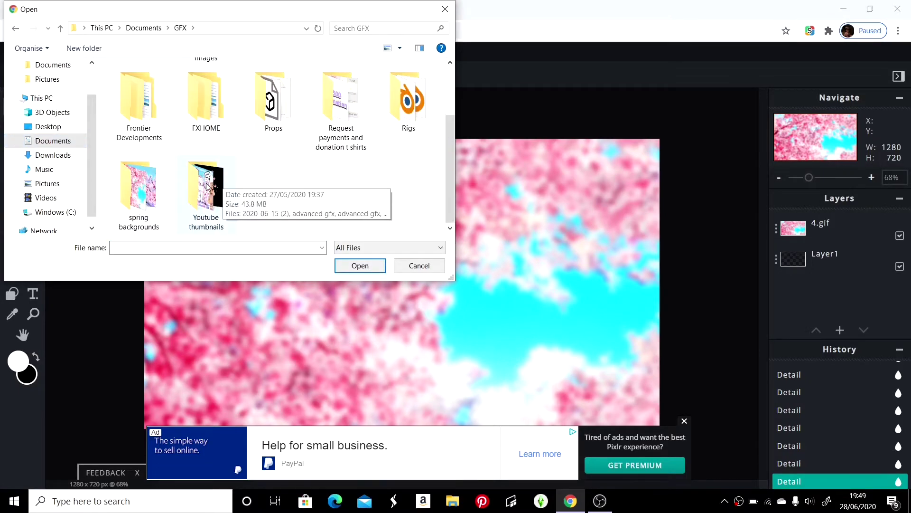
double_click(210, 187)
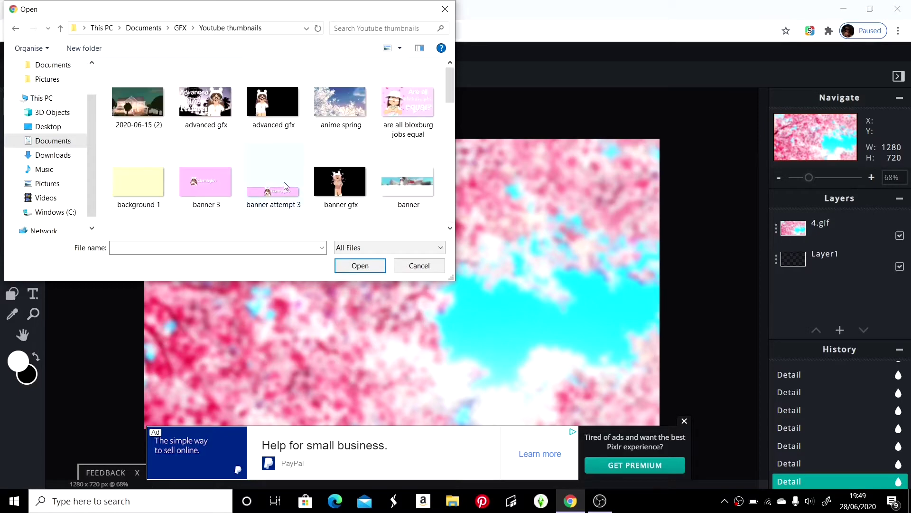
scroll(283, 181, "down", 2)
scroll(295, 187, "down", 3)
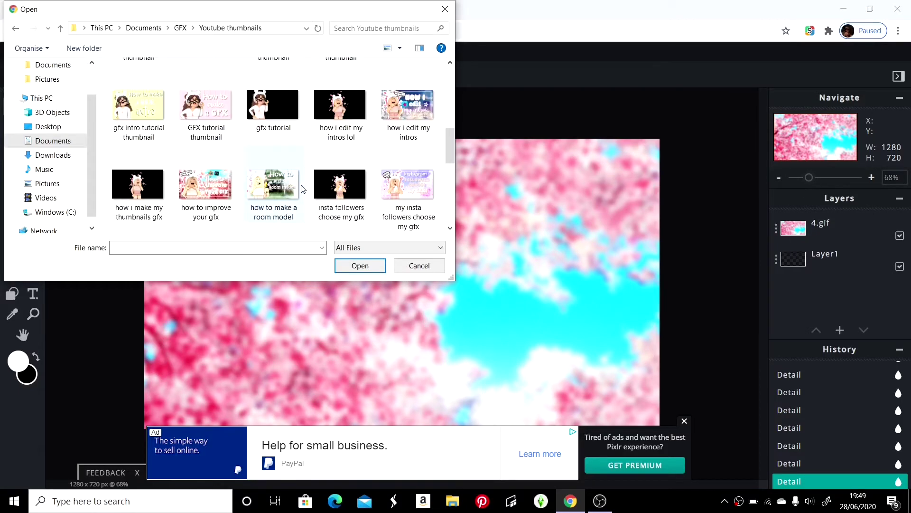
double_click(159, 188)
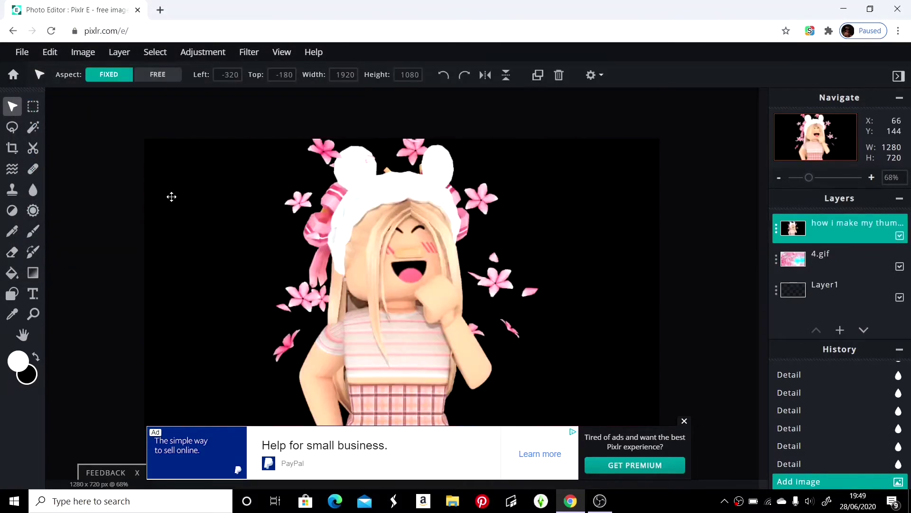
Shrink the avatar image to about 1356 x 763 px and place it at about left -55, top -21
left_click_drag(444, 220, 320, 276)
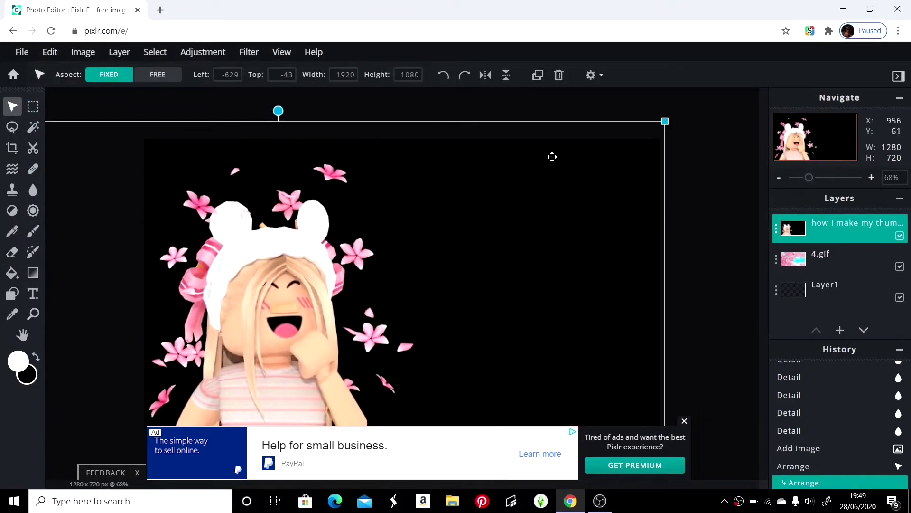
left_click_drag(667, 120, 455, 240)
left_click_drag(407, 264, 593, 160)
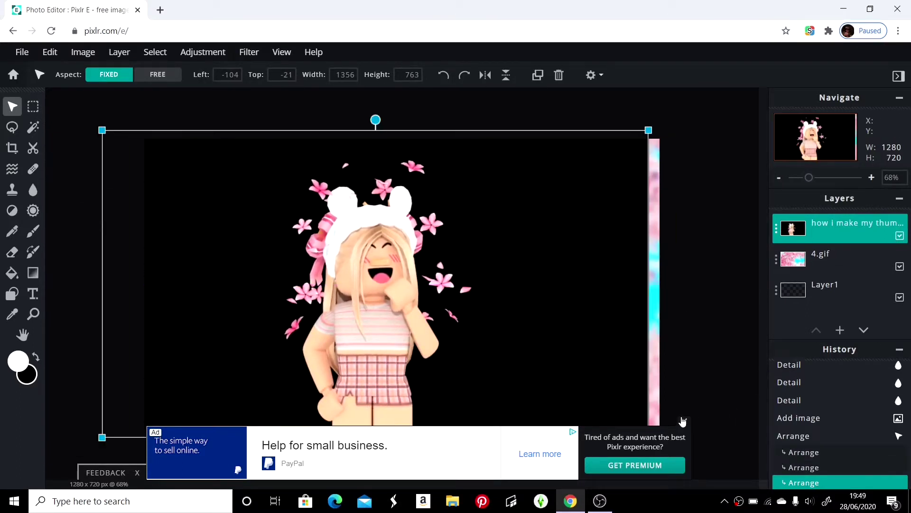
left_click_drag(451, 319, 470, 311)
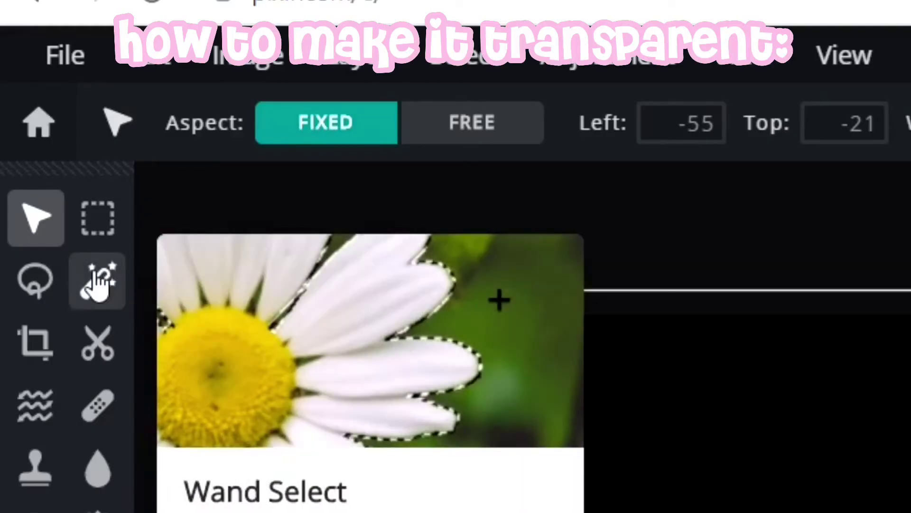
Select and clear the avatar layer's black background and the black gap between arm and waist with Wand Select, and deselect
left_click(97, 282)
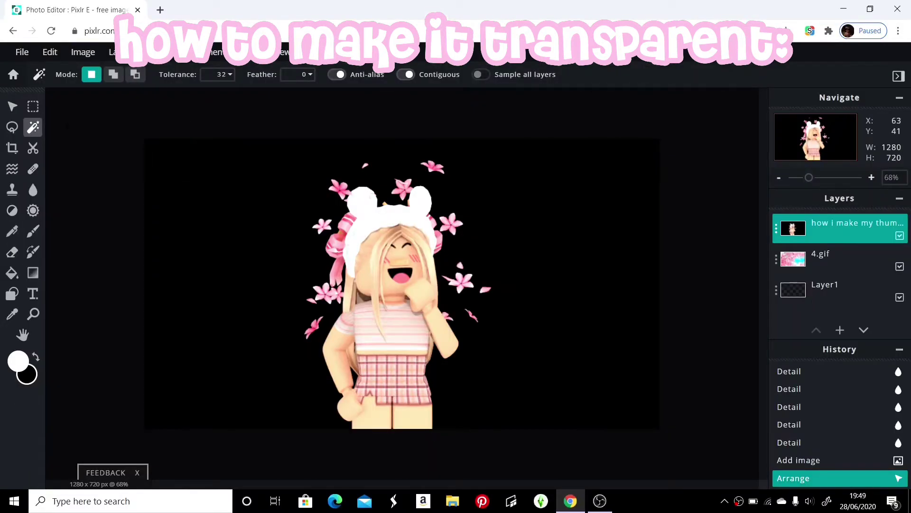
left_click(226, 180)
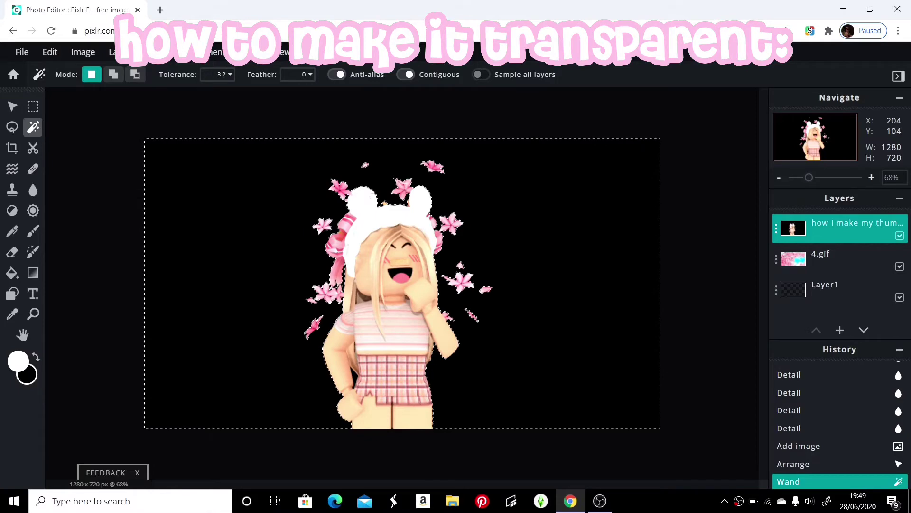
key("Delete")
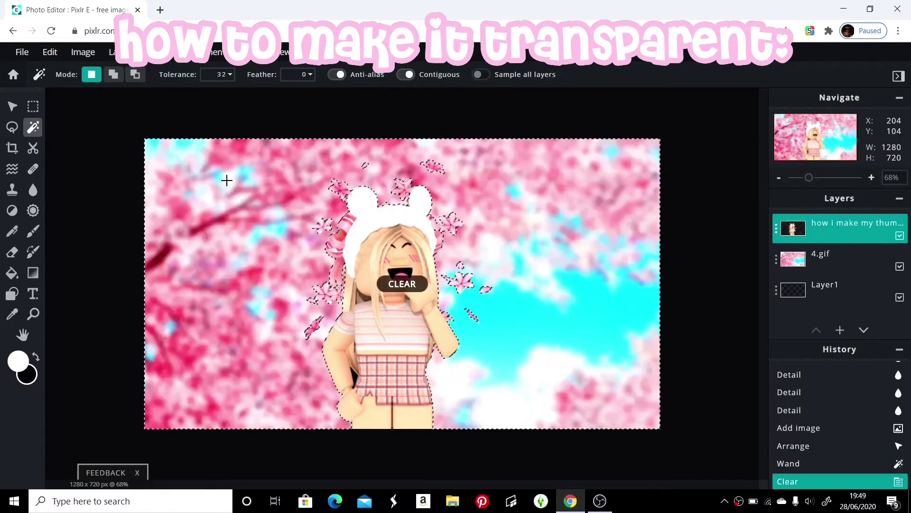
left_click(353, 377)
key("Delete")
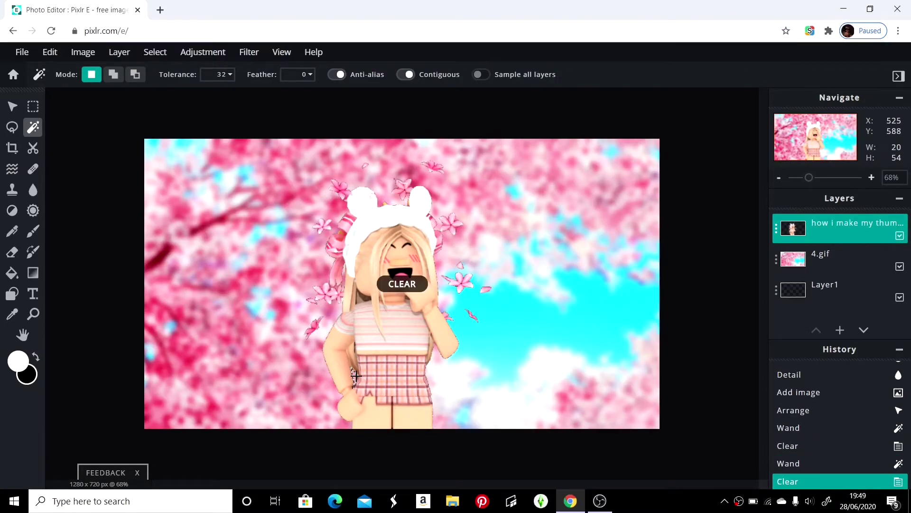
left_click(7, 111)
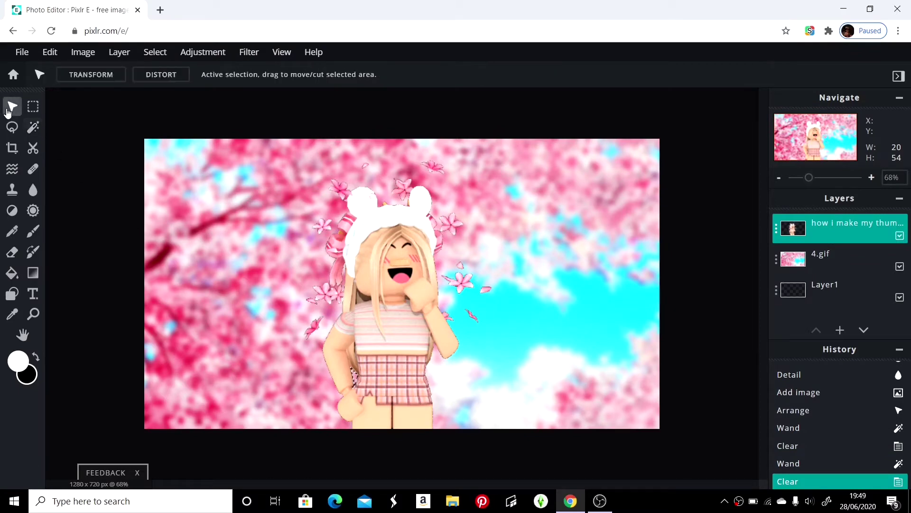
right_click(361, 353)
left_click(377, 400)
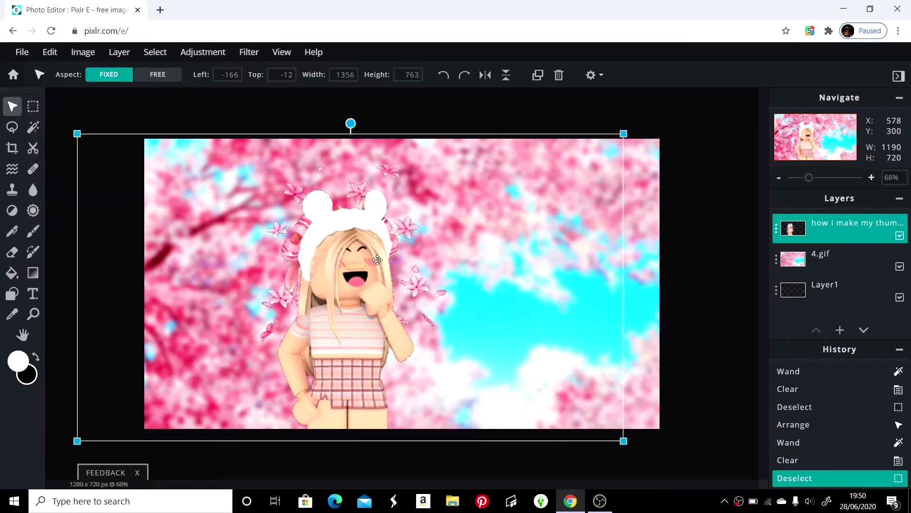
Clear the leftover black patch in the avatar layer's lower-right corner, deselect, and place the layer at about left -179, top -43
left_click_drag(366, 290, 363, 256)
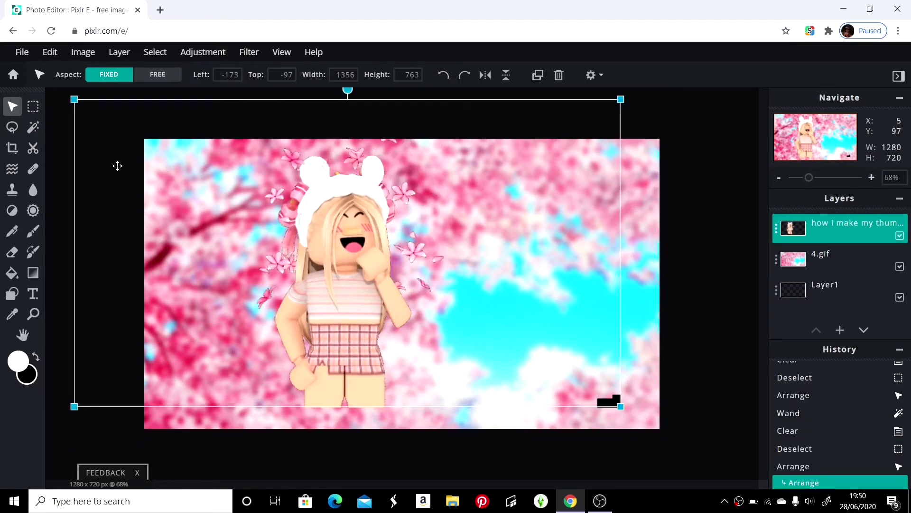
left_click(33, 126)
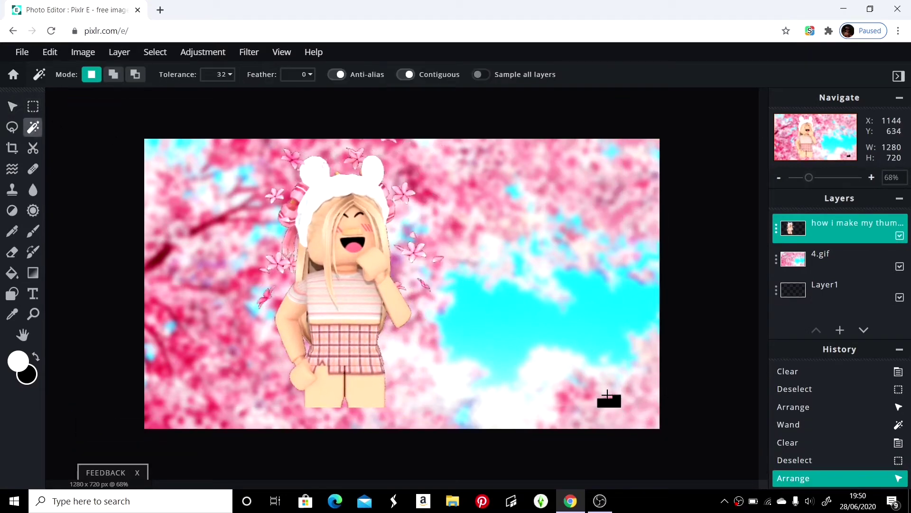
left_click(614, 399)
key("Delete")
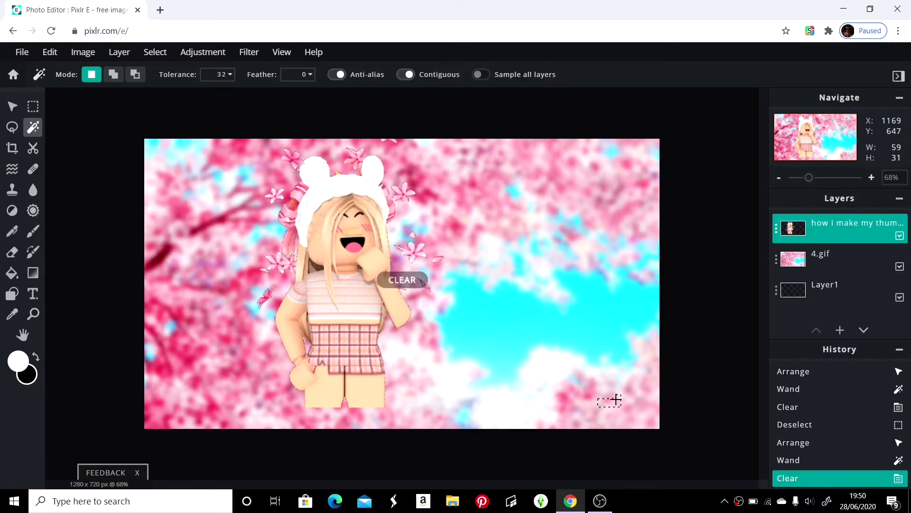
left_click(10, 105)
right_click(359, 261)
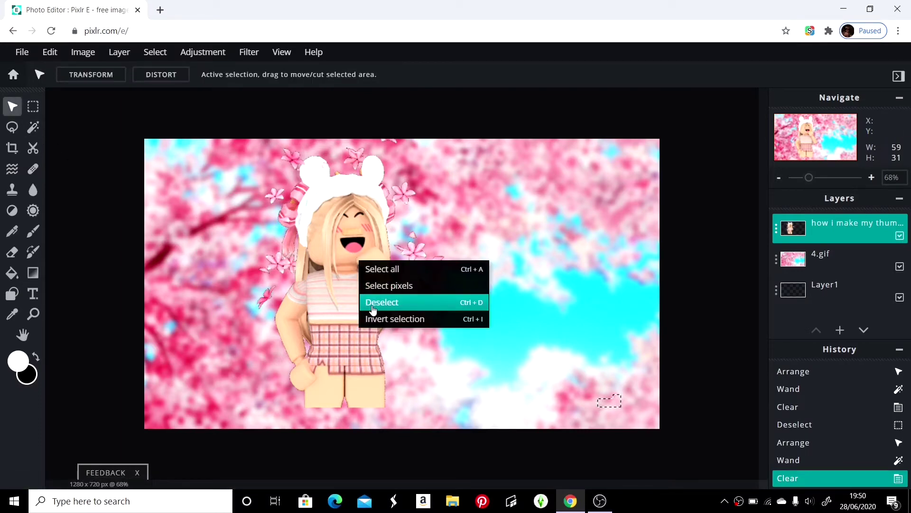
left_click(373, 303)
left_click_drag(373, 285, 373, 254)
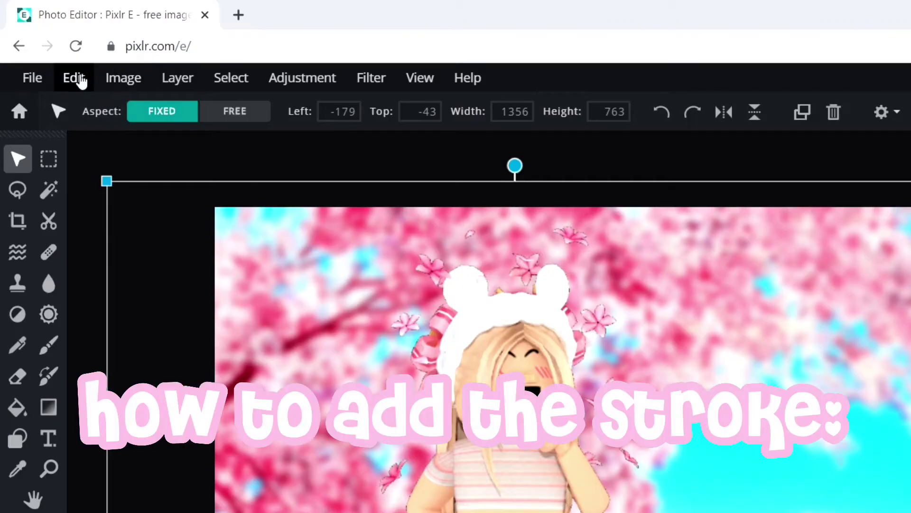
Apply a white stroke of size 15 at 100% opacity around the avatar and flowers
left_click(74, 77)
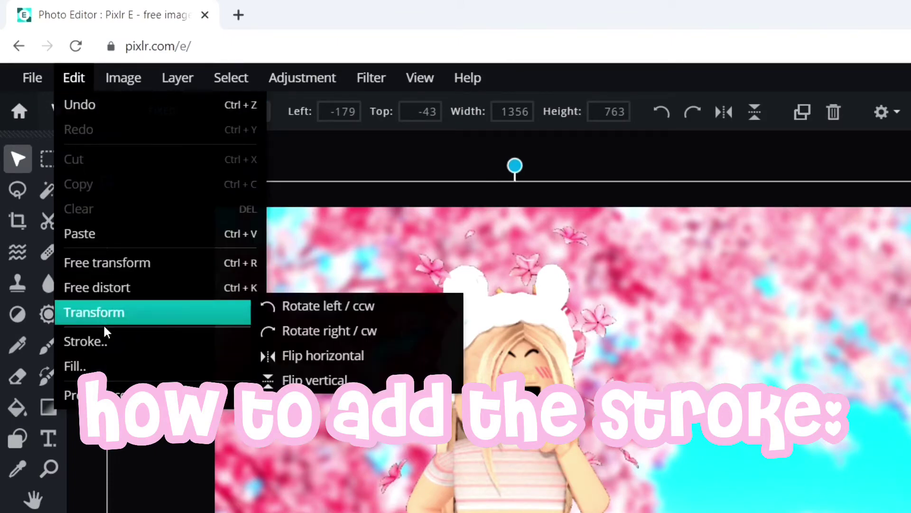
left_click(105, 341)
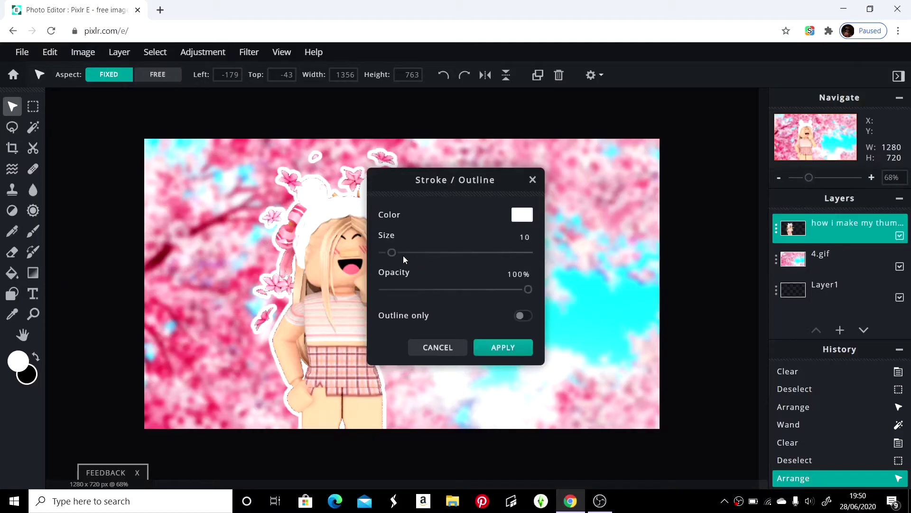
left_click_drag(396, 258, 397, 262)
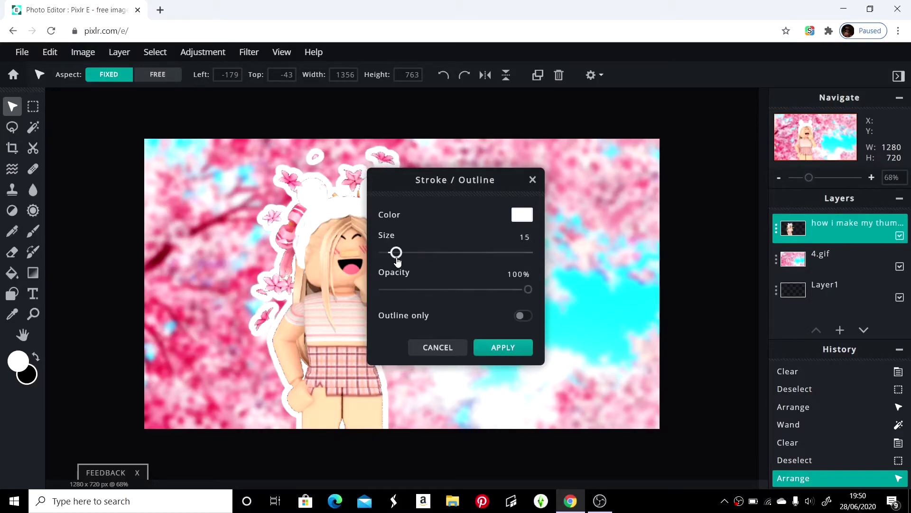
left_click(509, 350)
Enlarge the outlined avatar proportionally and place it on the canvas's left side, with its legs cropped by the lower edge
left_click_drag(360, 273, 307, 294)
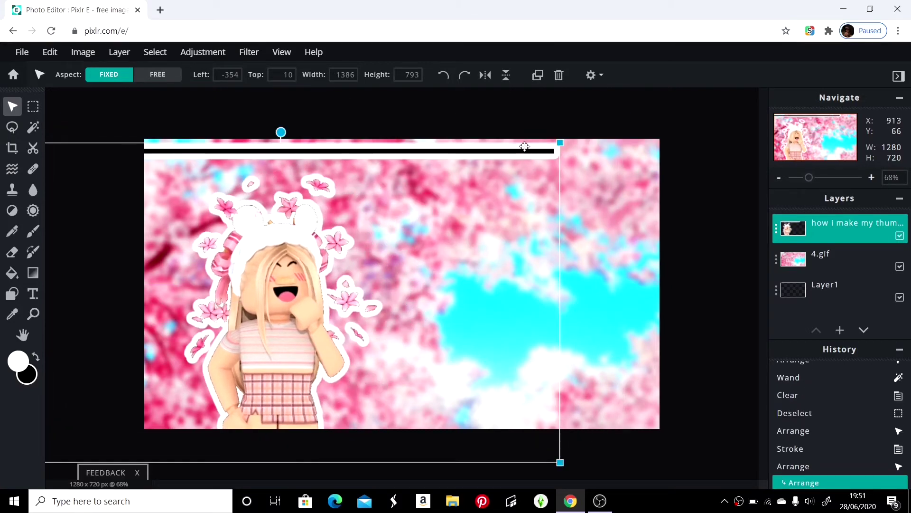
left_click_drag(565, 141, 636, 99)
left_click(309, 287)
left_click_drag(395, 273, 370, 273)
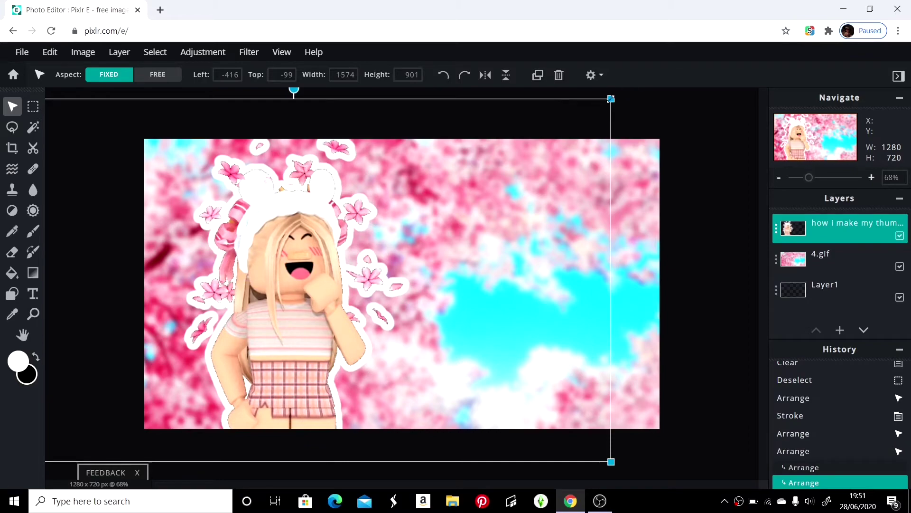
left_click_drag(614, 99, 637, 86)
left_click_drag(487, 238, 473, 248)
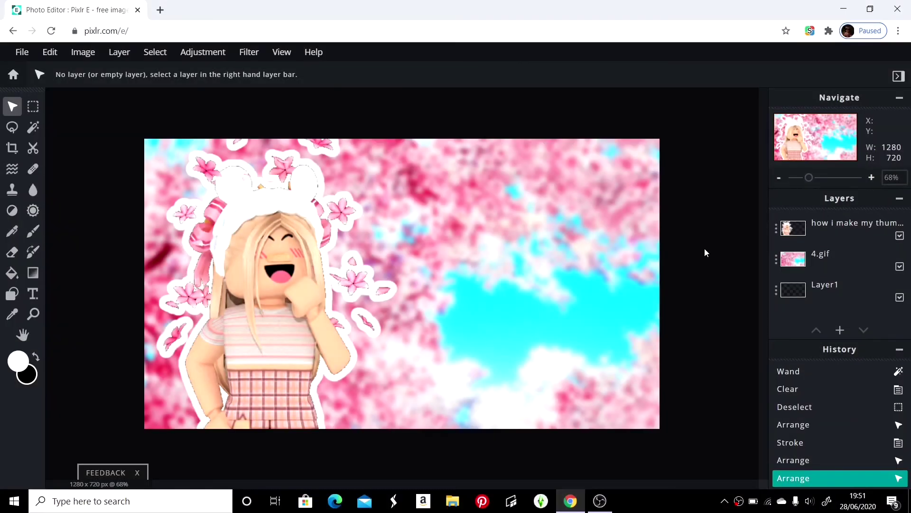
Move Layer1 to the top of the layer stack and choose the rectangle Shape tool with its fill turned off
left_click_drag(803, 284, 822, 223)
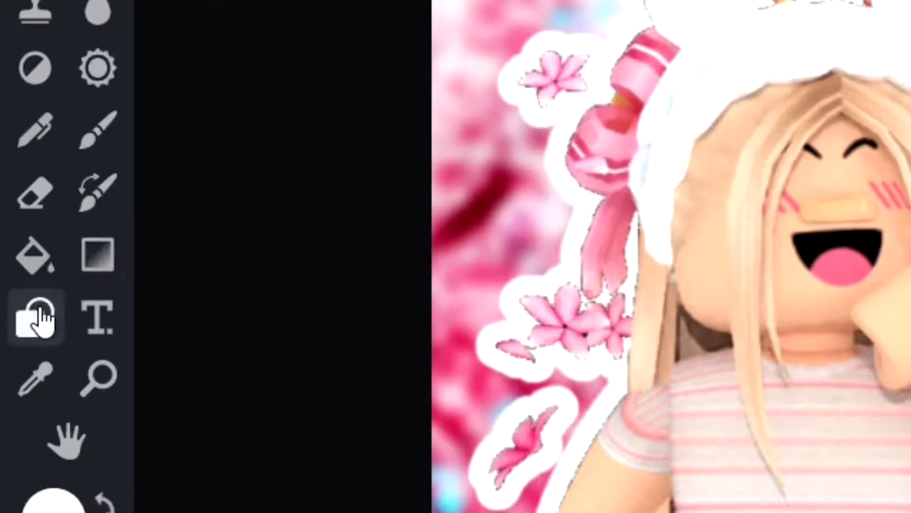
left_click(12, 294)
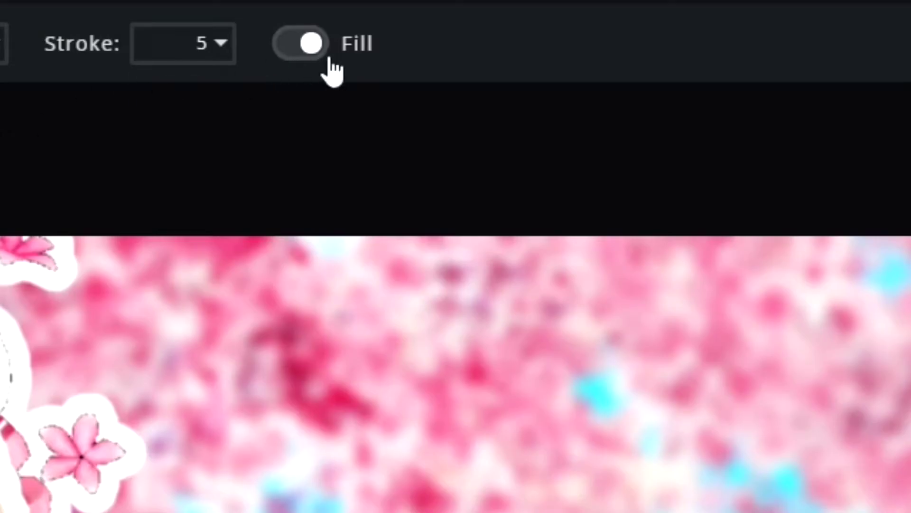
left_click(310, 45)
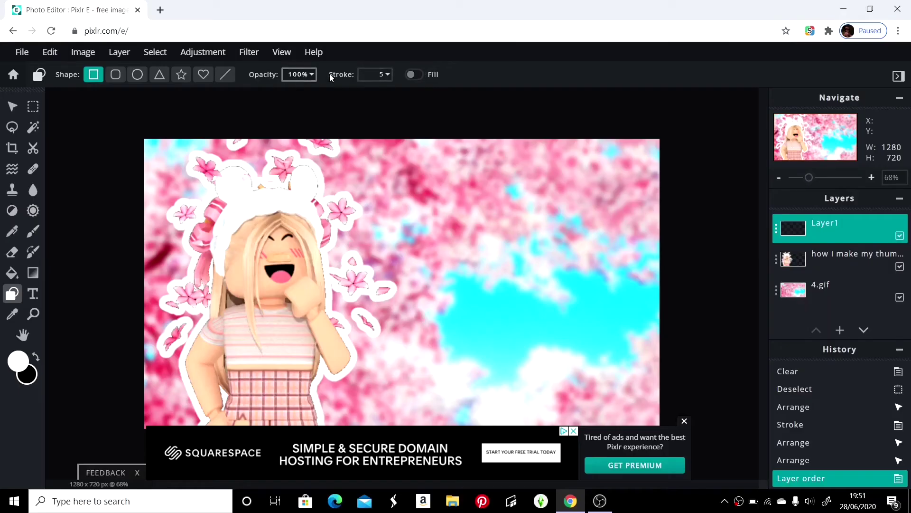
Draw an unfilled white rectangle just inside the canvas edges on Layer1, with stroke 25 and 50% opacity
left_click(375, 75)
left_click_drag(301, 95, 322, 97)
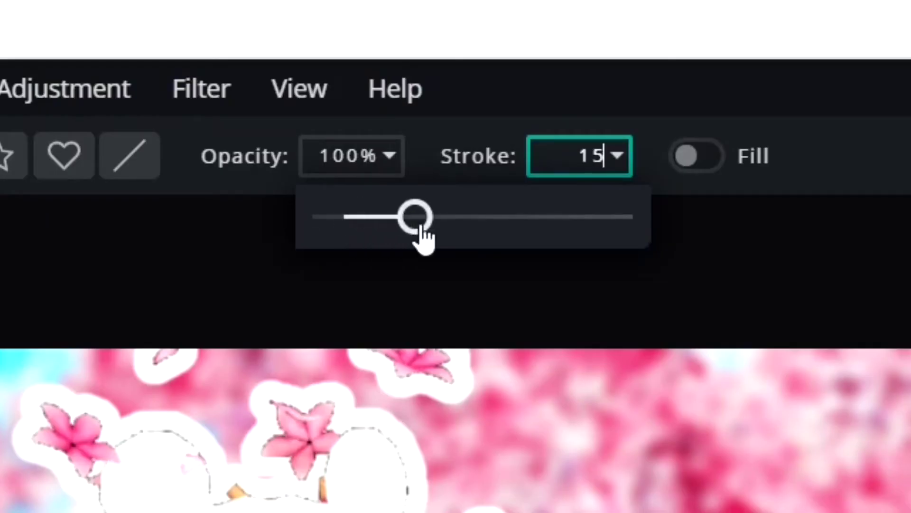
left_click_drag(424, 237, 474, 228)
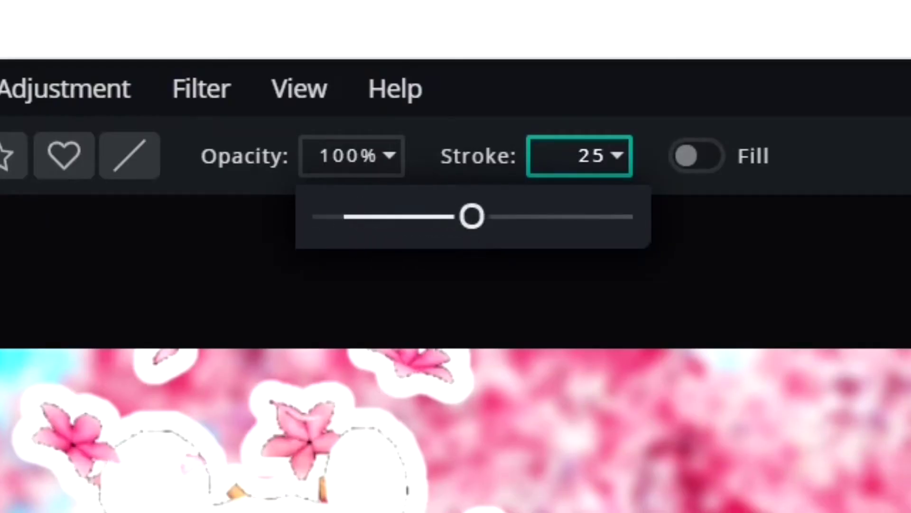
left_click(548, 479)
left_click(349, 161)
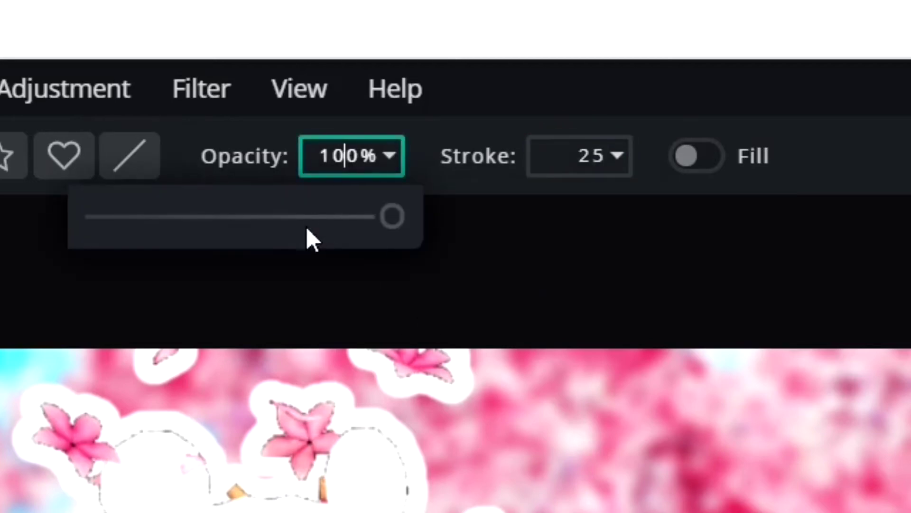
left_click_drag(392, 221, 247, 235)
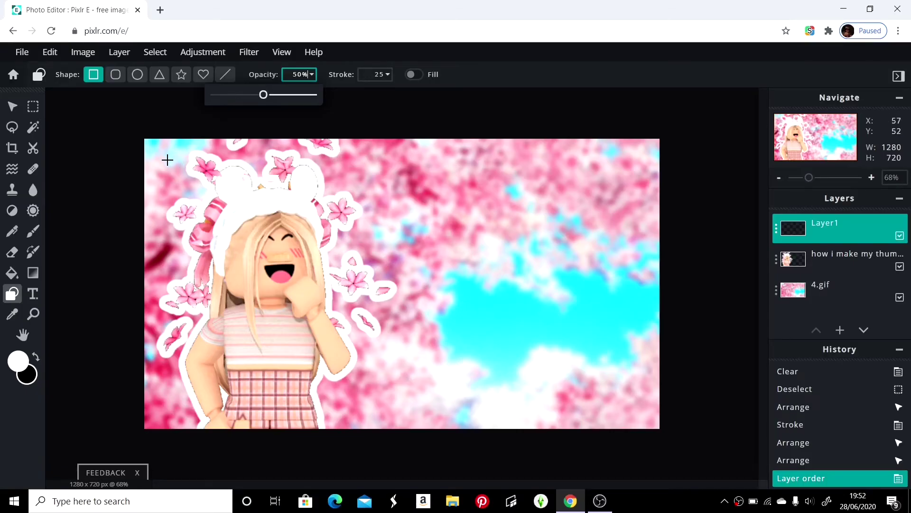
left_click(164, 157)
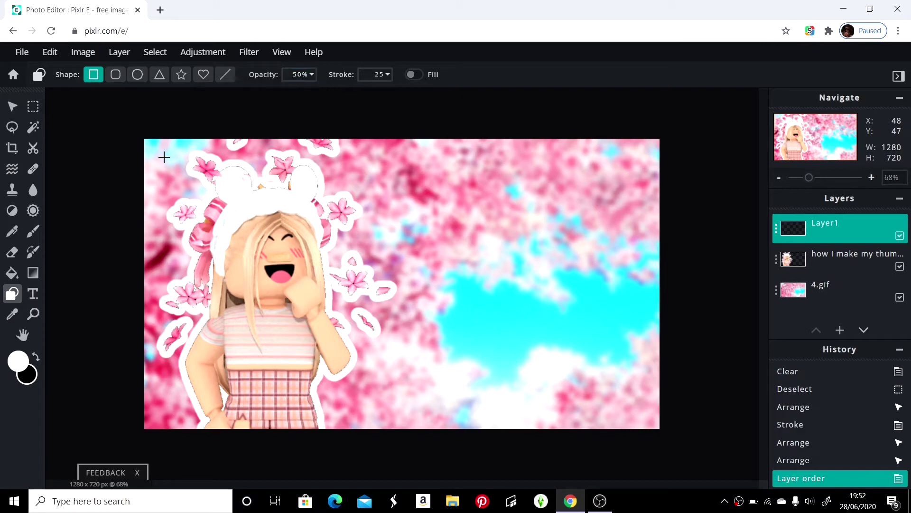
left_click_drag(187, 184, 644, 406)
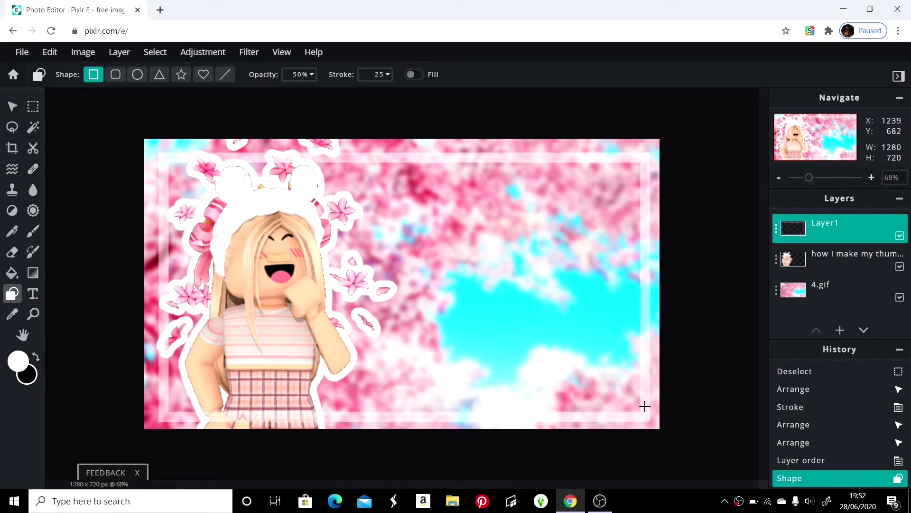
Resize and centre the rectangular frame to about 1228 x 673 at left 26, top 24, and deselect it
left_click(20, 111)
left_click_drag(162, 152, 156, 149)
left_click_drag(534, 311, 503, 303)
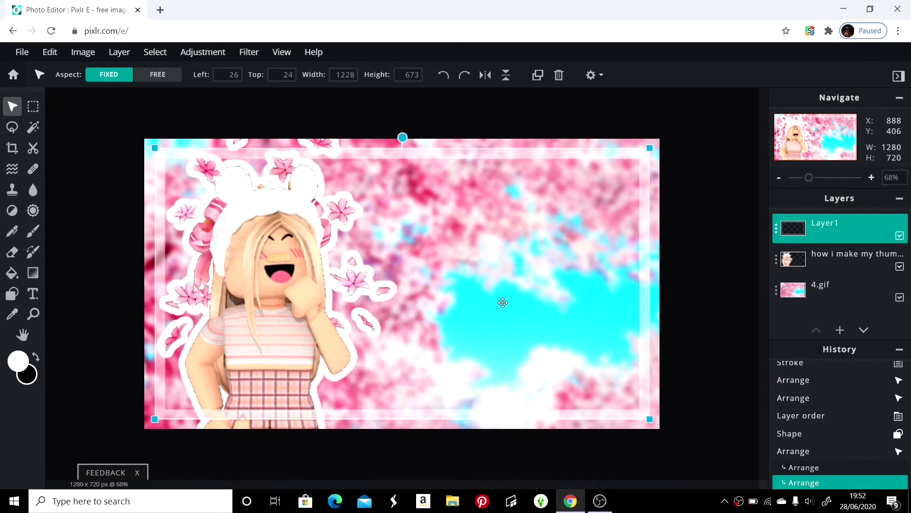
left_click(711, 328)
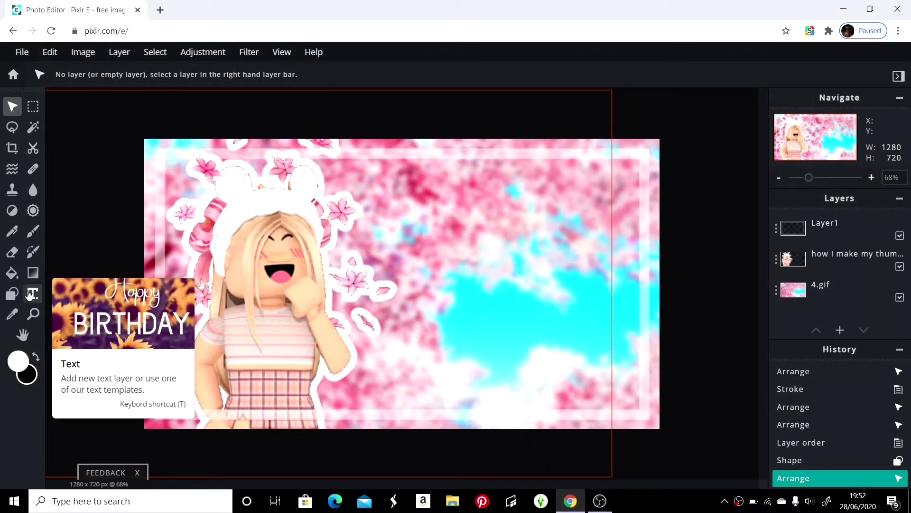
Add the text "How I" in the Bubblegum font at size 156 and place it in the canvas's upper right
left_click(29, 294)
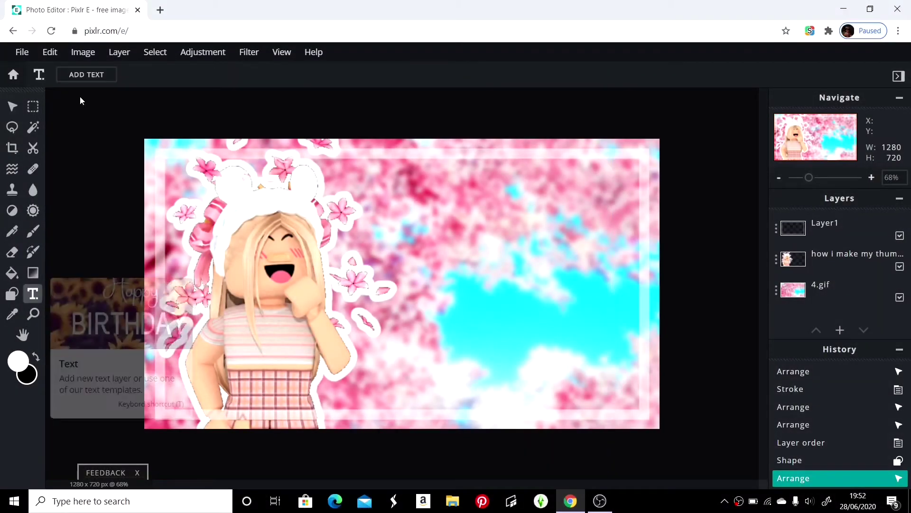
left_click(79, 75)
type("How I")
left_click(170, 75)
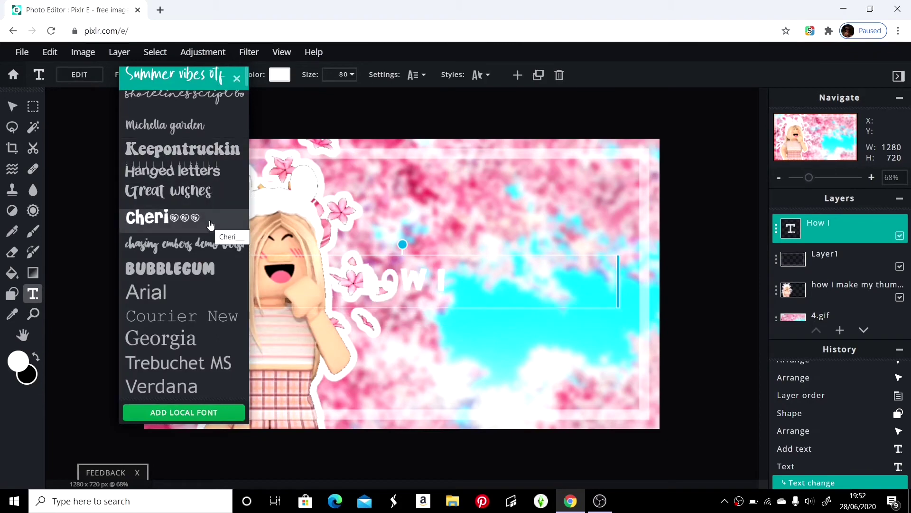
left_click(200, 269)
left_click_drag(422, 276, 490, 219)
left_click(351, 75)
left_click_drag(264, 95, 271, 96)
left_click_drag(490, 230, 509, 234)
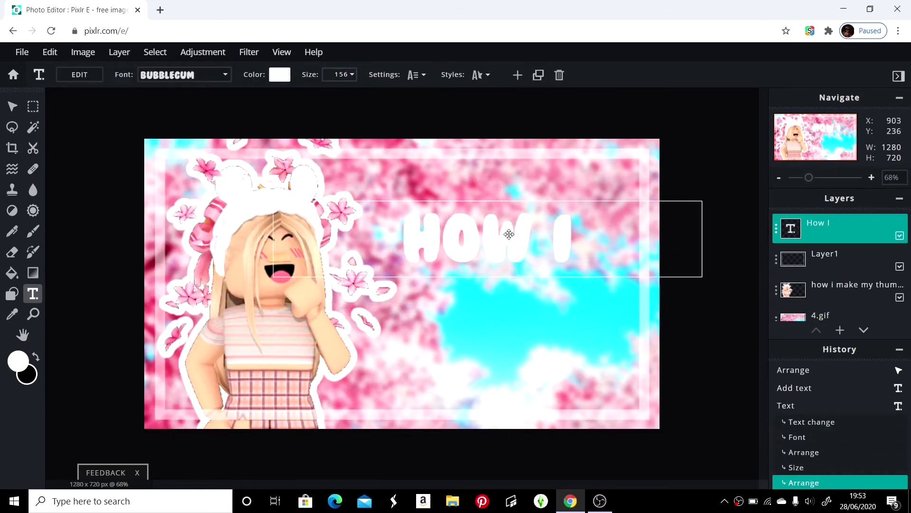
Colour the "How I" text very pale cyan
left_click(283, 76)
left_click(485, 261)
left_click(344, 189)
left_click(576, 363)
Give the "How I" text a thickened white outline and a shadow, and shift it slightly upward
left_click(479, 75)
left_click(478, 161)
left_click(478, 180)
left_click(575, 363)
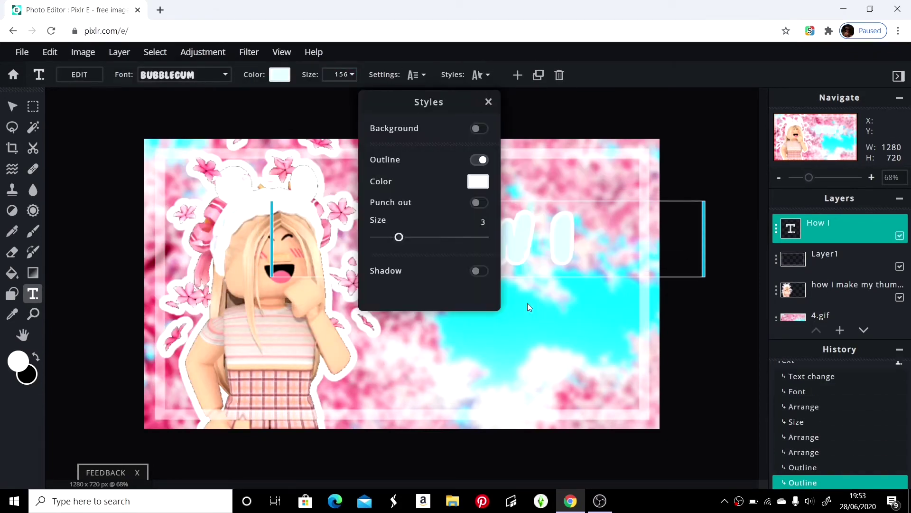
left_click_drag(398, 237, 417, 237)
left_click(480, 271)
scroll(457, 279, "down", 3)
left_click_drag(384, 211, 376, 211)
mouse_move(548, 238)
left_mouse_down()
mouse_move(558, 243)
mouse_move(560, 228)
left_mouse_up()
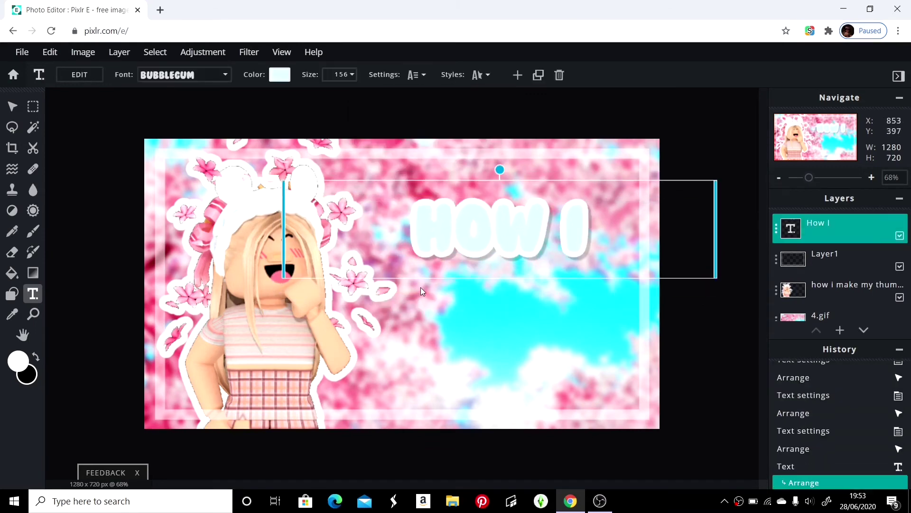
Add the text "make" in the Great wishes font at size 131 and place it directly below "How I"
left_click(421, 287)
type("make")
left_click(200, 75)
left_click(199, 193)
left_click_drag(434, 335, 528, 309)
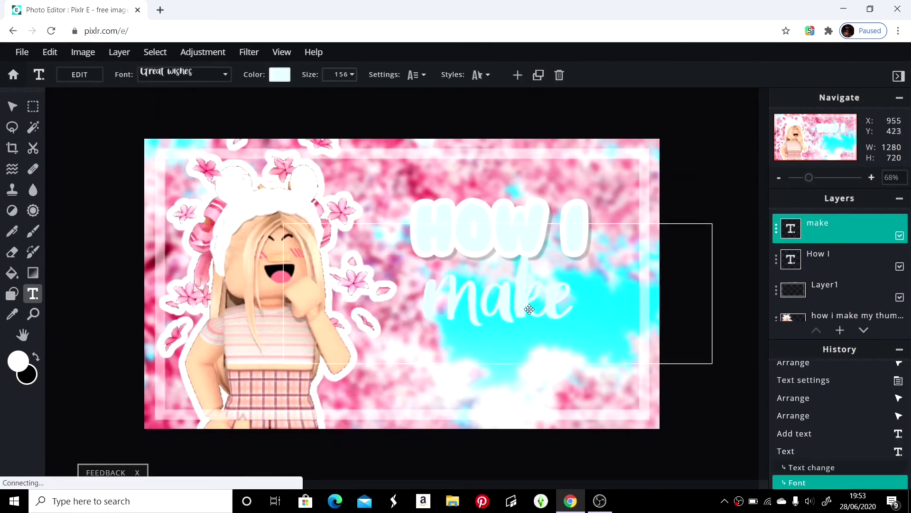
left_click(352, 74)
left_click_drag(270, 93, 267, 93)
left_click_drag(528, 277, 527, 289)
Colour the "make" text white, add an adjusted shadow, and reposition it closely under "How I"
left_click(279, 75)
left_click(331, 362)
left_click(563, 362)
left_click(480, 75)
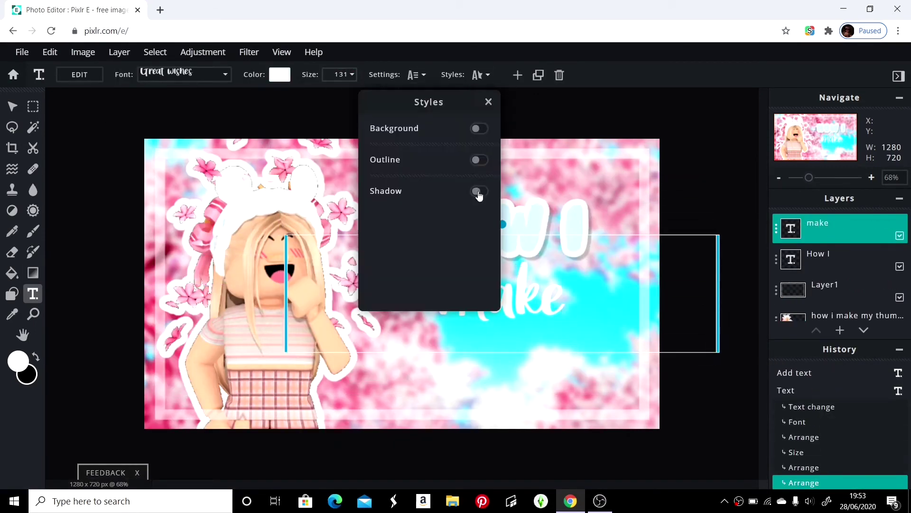
left_click(477, 192)
left_click_drag(393, 250, 382, 250)
left_click_drag(553, 317, 549, 296)
left_click(578, 367)
Add the text "my thumbnails!" in the Cheri font
left_click(86, 75)
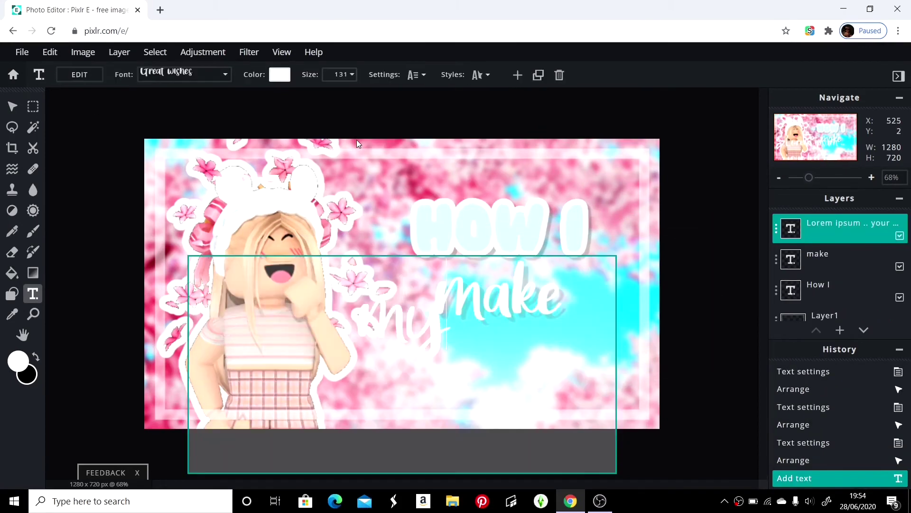
type("my thumbnails!")
left_click(184, 75)
left_click(205, 220)
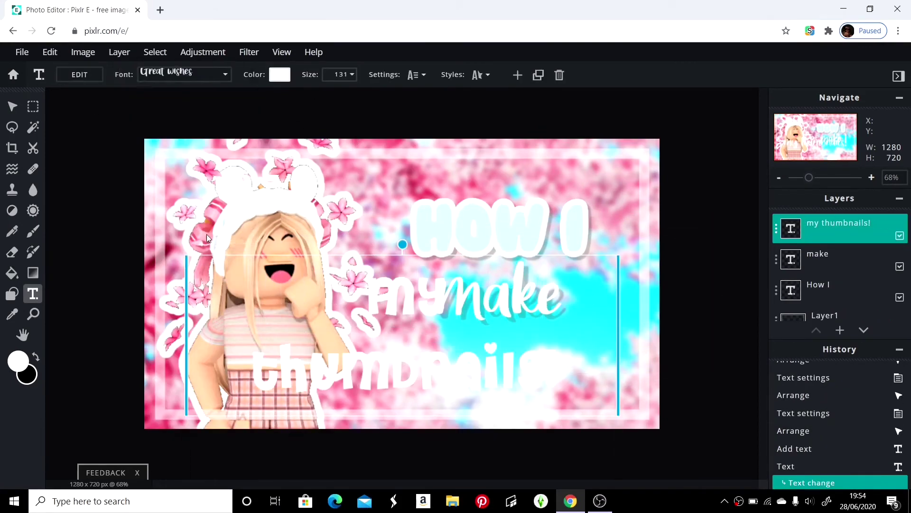
Set "my thumbnails!" to size 95, adjust its text box width, and place it at the canvas's lower right
left_click_drag(591, 361, 671, 377)
left_click(352, 75)
left_click_drag(269, 94, 264, 93)
left_click_drag(502, 303, 523, 366)
left_click(352, 74)
left_click_drag(264, 95, 264, 95)
left_click_drag(524, 358, 520, 350)
left_click_drag(714, 357, 580, 357)
left_click_drag(503, 402, 570, 383)
Shift the "How I", "make" and "my thumbnails!" texts slightly upward
left_click_drag(530, 212, 529, 198)
left_click_drag(491, 289, 494, 275)
left_click_drag(560, 386, 560, 378)
Change the font of "my thumbnails!" to Keepontruckin, nudge it down, and narrow its text box
left_click(185, 74)
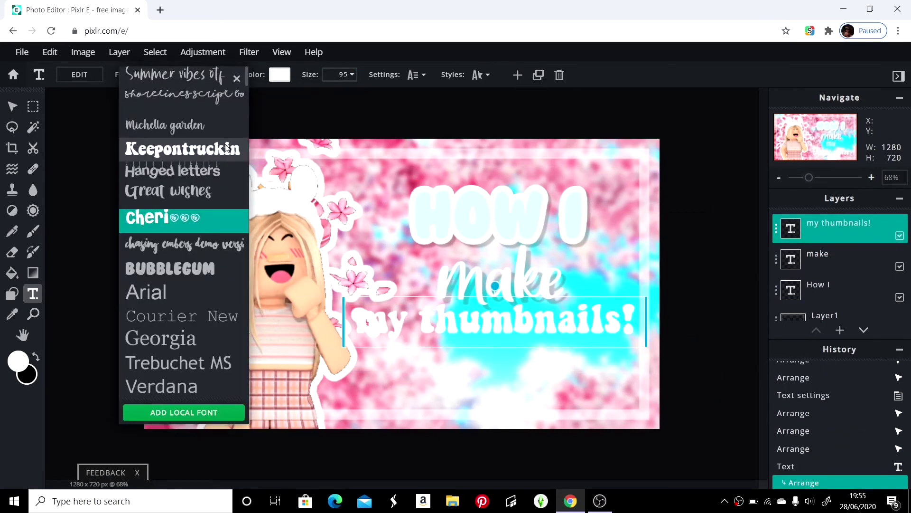
left_click(185, 149)
left_click_drag(494, 300, 494, 309)
left_click_drag(645, 338, 569, 338)
Set "my thumbnails!" to size 107, fit its text box to two lines, and place it below "make"
left_click(352, 74)
left_click_drag(263, 94, 268, 94)
left_click_drag(459, 302, 496, 289)
left_click(352, 74)
left_click_drag(268, 95, 265, 95)
left_click_drag(528, 354, 535, 369)
left_click_drag(612, 354, 639, 354)
left_click_drag(560, 361, 550, 363)
Colour "my thumbnails!" very pale pink and add a white outline of size 6 and a shadow
left_click(279, 74)
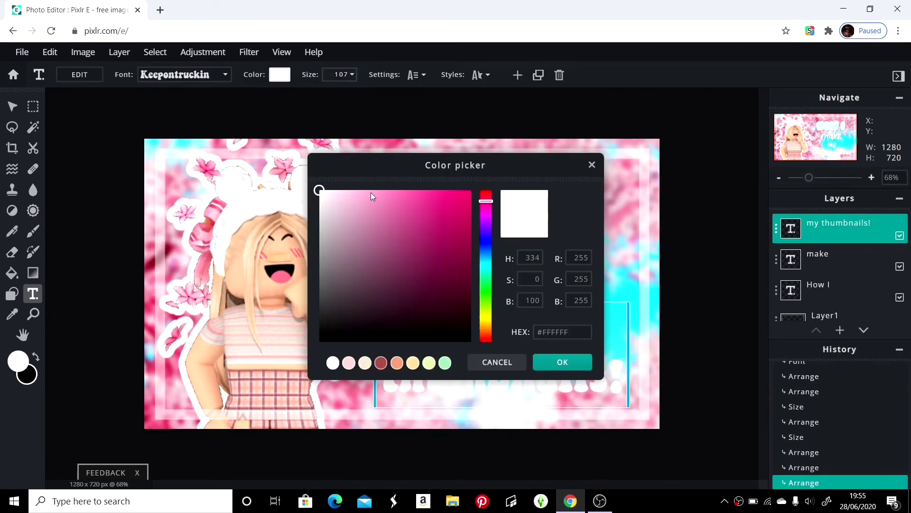
left_click(333, 191)
left_click(560, 362)
left_click(481, 75)
left_click(479, 159)
left_click_drag(399, 236, 431, 237)
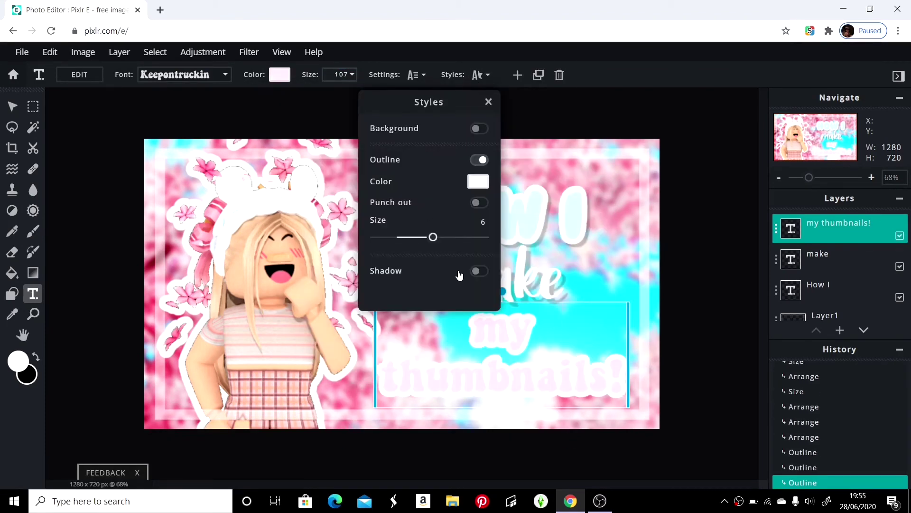
left_click(479, 271)
left_click(489, 102)
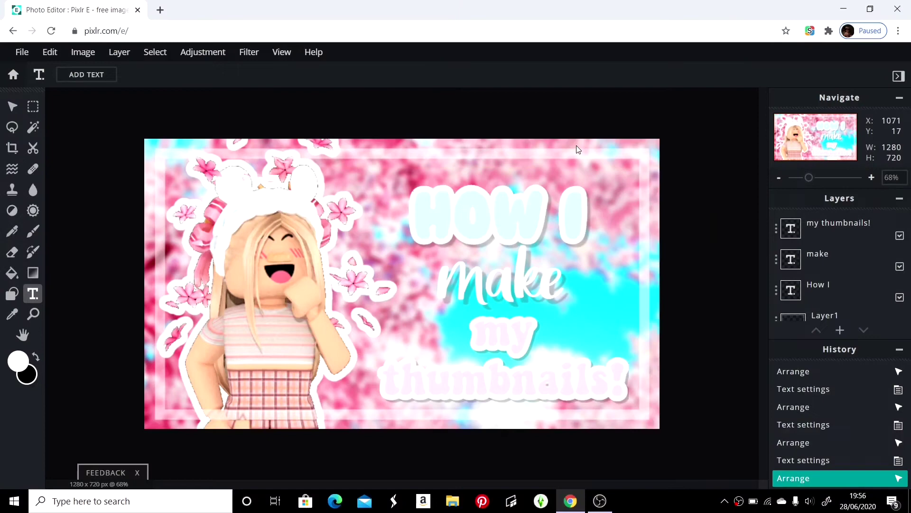
Paste the copied Pixlr logo, clear the background around its rounded square with the Wand, and deselect
left_click(50, 52)
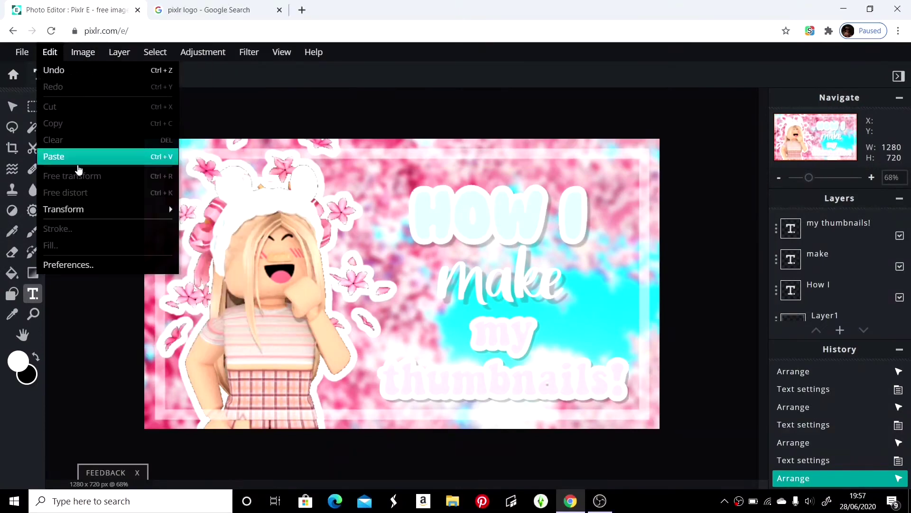
left_click(33, 153)
left_click(32, 128)
left_click(242, 275)
key("Delete")
left_click(12, 106)
right_click(384, 276)
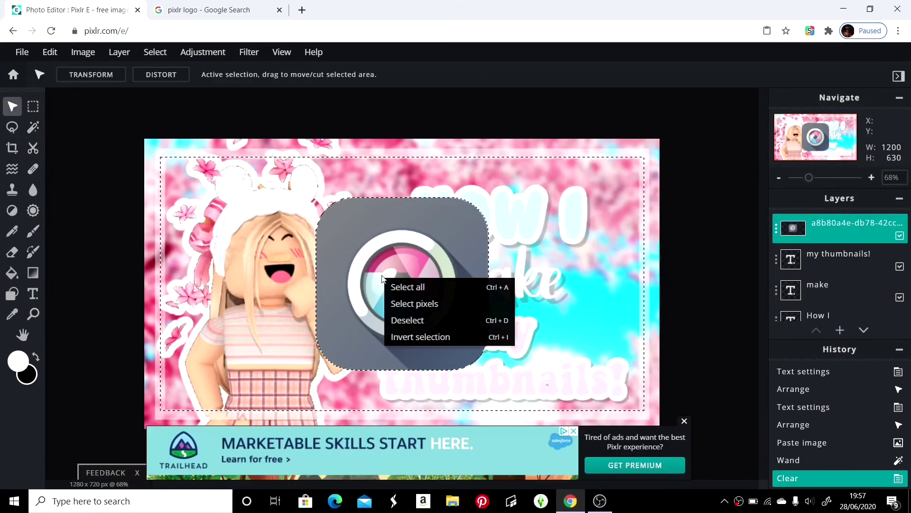
left_click(406, 319)
Reposition the Pixlr logo and apply a white stroke around it
left_click_drag(424, 299, 397, 285)
left_click(50, 51)
left_click(87, 232)
mouse_move(393, 252)
left_mouse_down()
mouse_move(403, 252)
mouse_move(419, 219)
left_mouse_up()
left_click(502, 346)
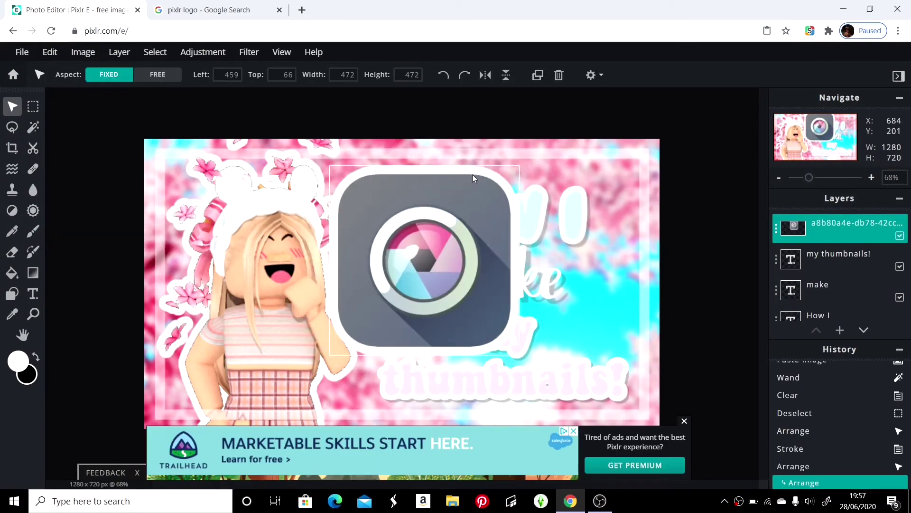
Shrink the Pixlr logo to about 146 x 146, tilt it slightly clockwise, and place it to the right of the text
left_click_drag(520, 165, 397, 275)
left_click_drag(366, 321, 608, 295)
left_click_drag(641, 259, 631, 267)
left_click_drag(603, 299, 607, 287)
left_click_drag(606, 242, 614, 242)
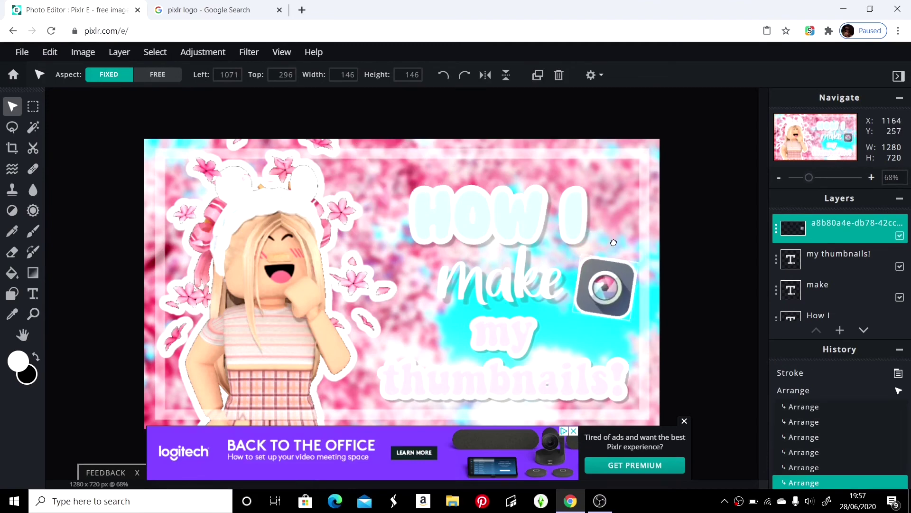
left_click_drag(609, 295, 612, 299)
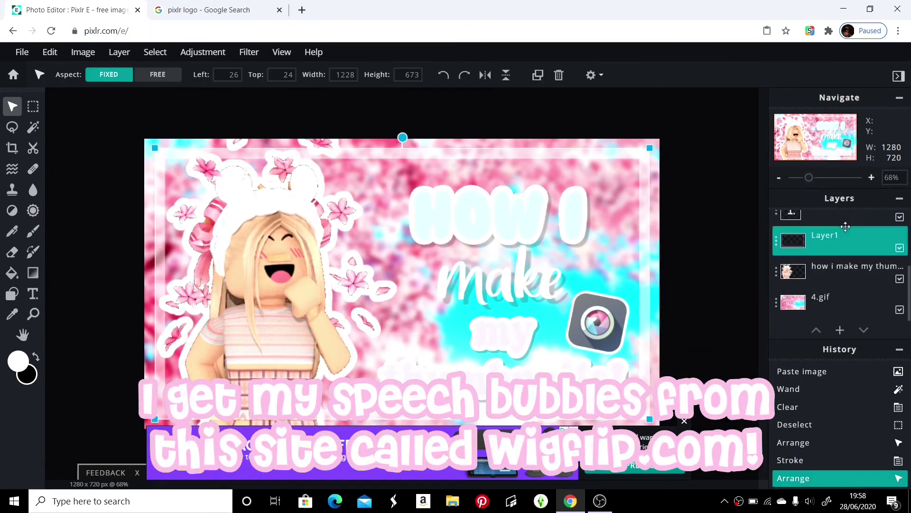
Move Layer1 with the frame to the top of the layer stack and deselect it
left_click_drag(840, 227, 842, 215)
left_click(528, 138)
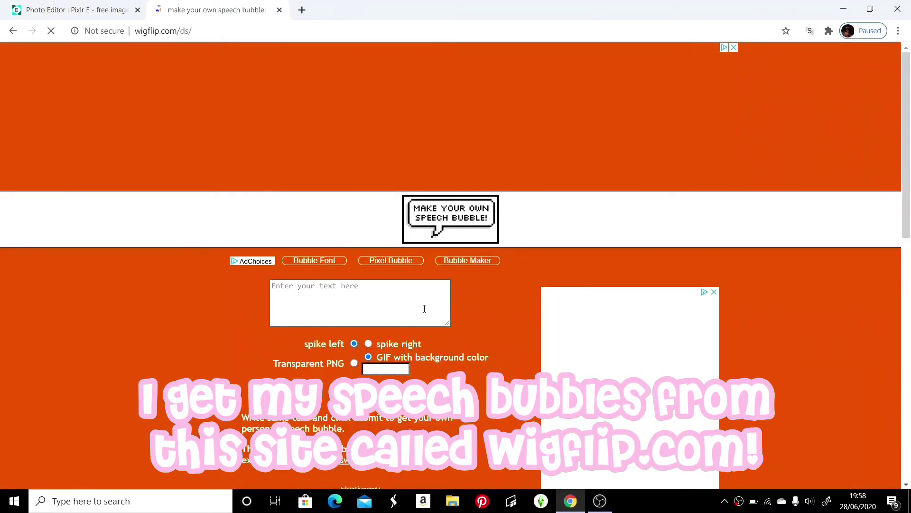
Generate a "super easy!" speech bubble on the wigflip.com page as a transparent PNG
left_click(409, 295)
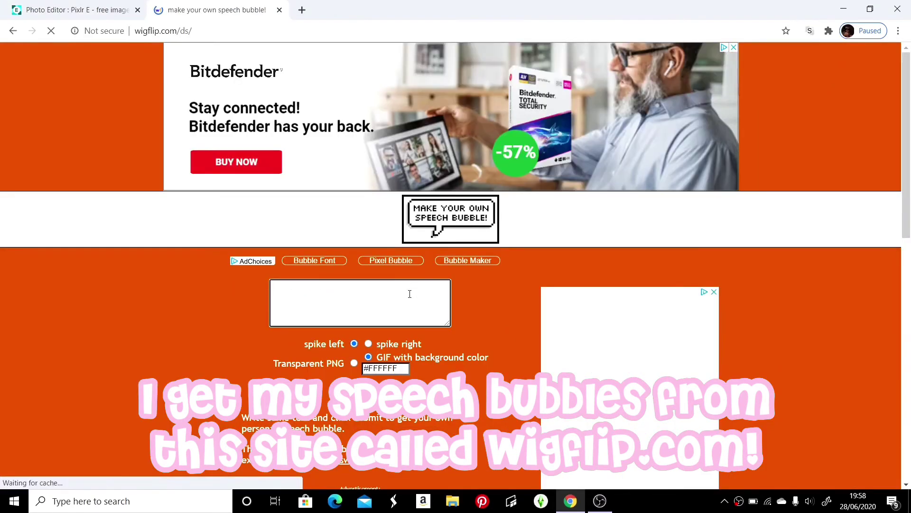
type("super ea")
type("sy!")
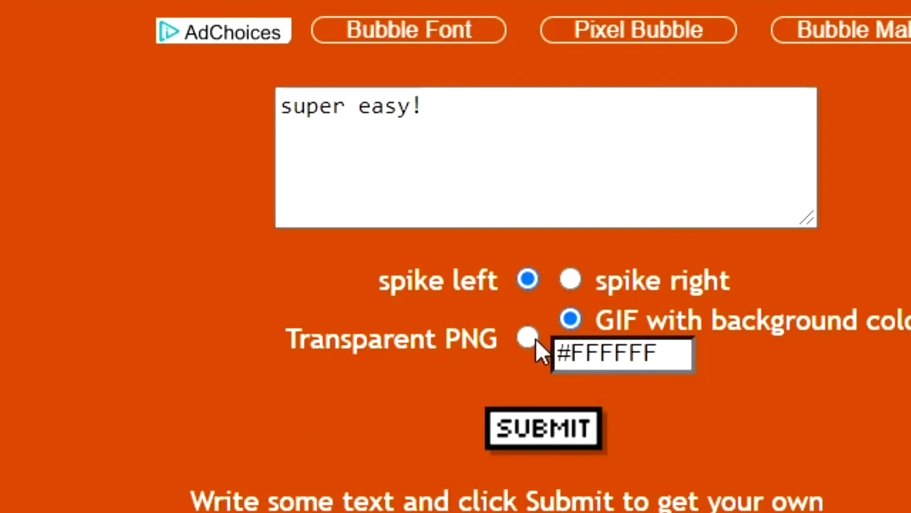
left_click(354, 363)
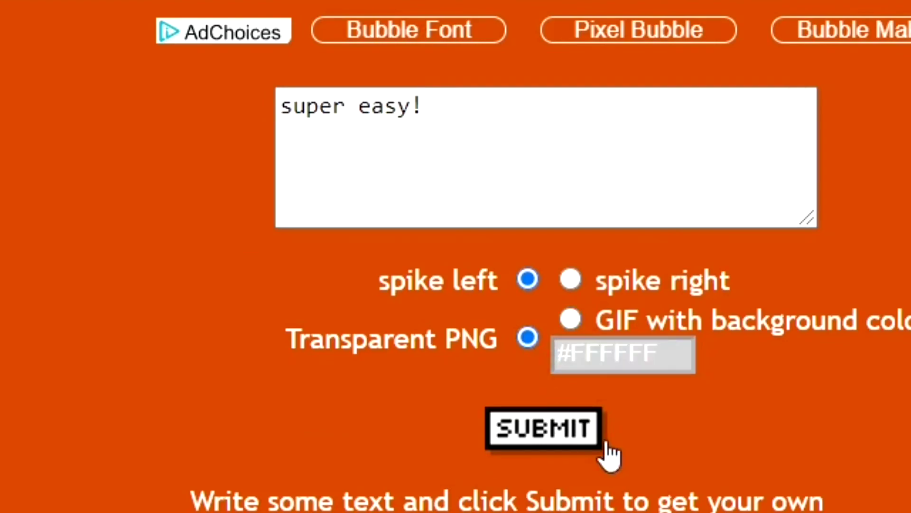
left_click(567, 430)
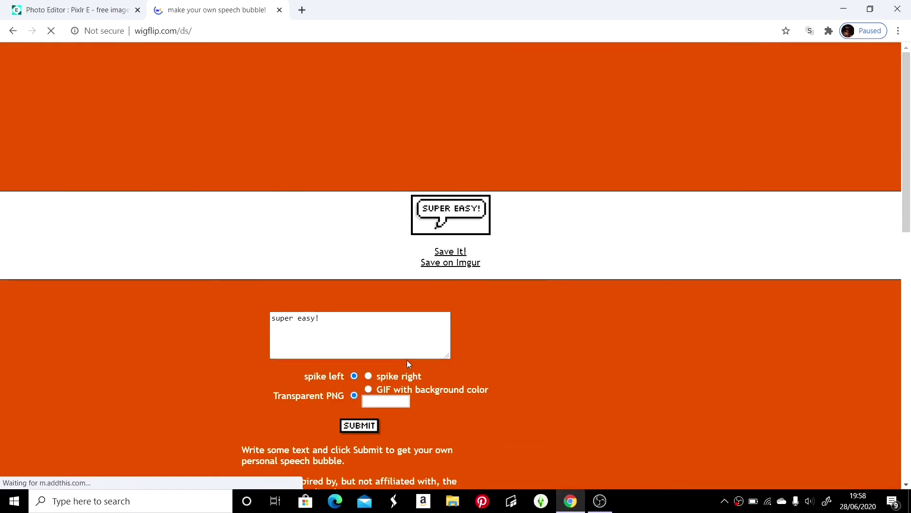
Copy the generated speech bubble image and paste it into the thumbnail in Pixlr E
right_click(455, 223)
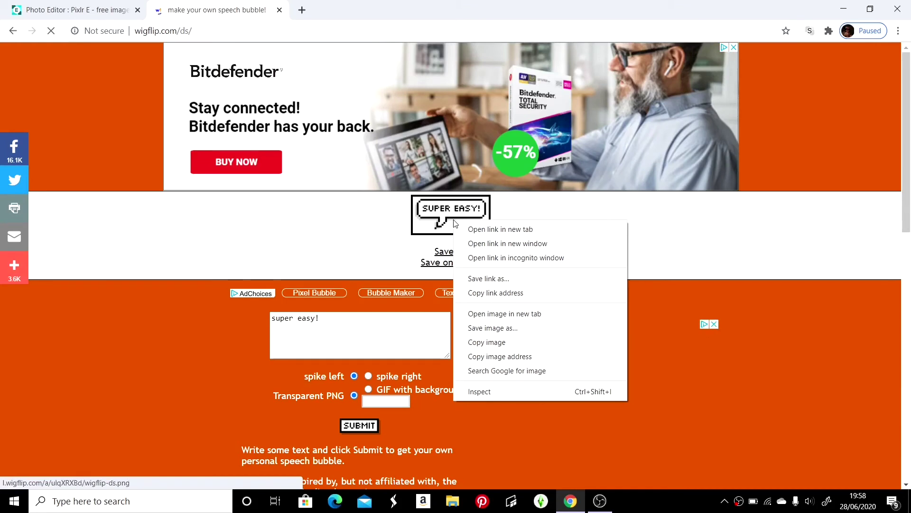
left_click(482, 342)
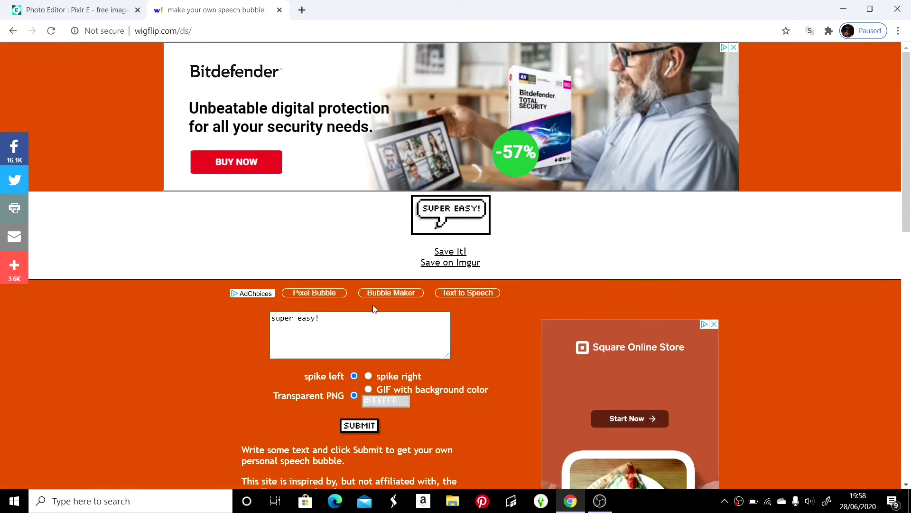
left_click(80, 5)
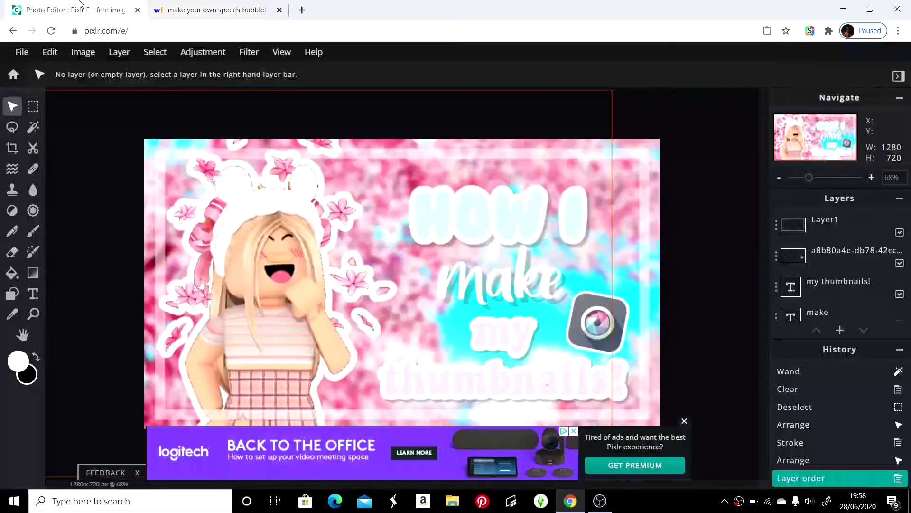
left_click(59, 52)
left_click(79, 157)
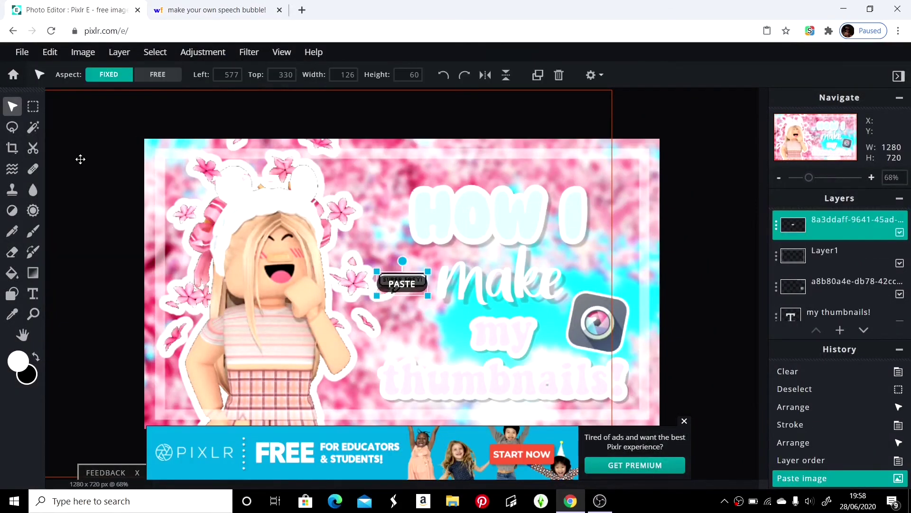
Enlarge the speech bubble to about 350 x 167, tilt it slightly clockwise, place it above the avatar's head, and deselect it
left_click_drag(412, 282, 413, 162)
left_click_drag(348, 151, 360, 147)
left_click_drag(368, 186, 409, 177)
left_click_drag(280, 151, 275, 146)
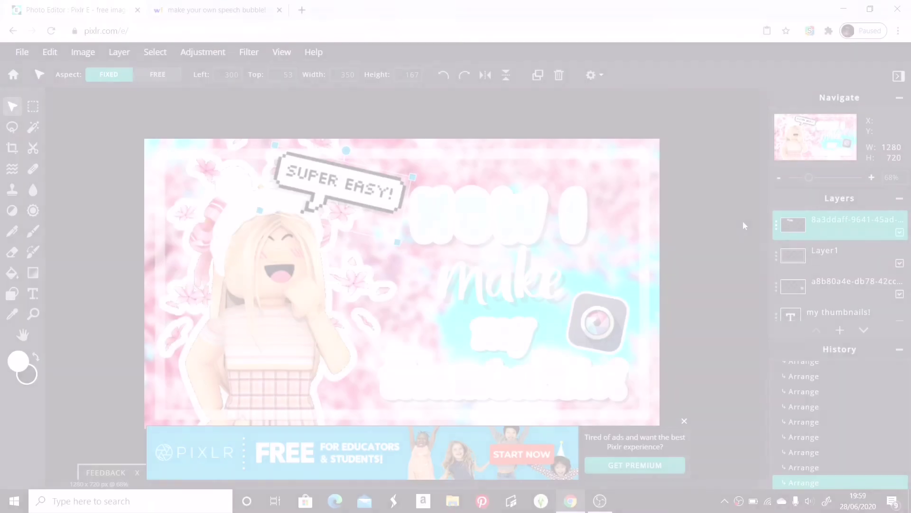
left_click(743, 221)
left_click(685, 422)
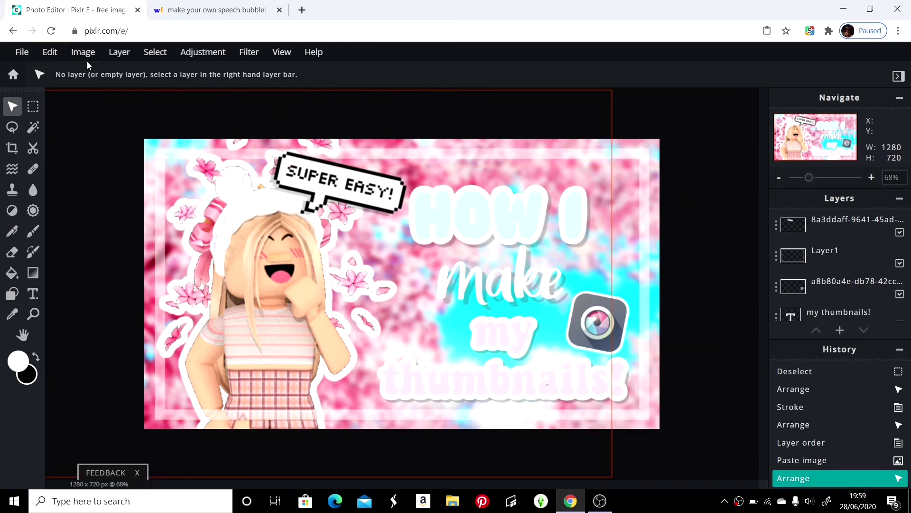
Download the thumbnail as a 1280 x 720 PNG named "how i make my thumbnails"
left_click(31, 58)
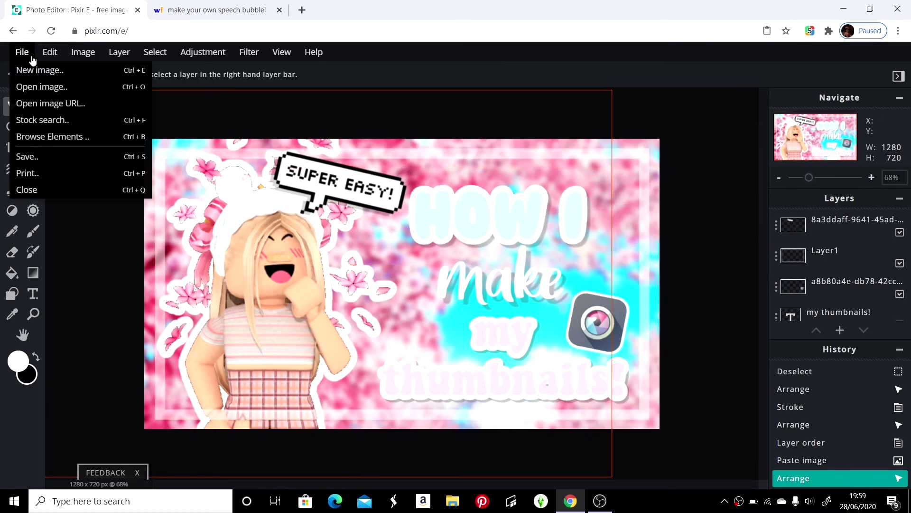
left_click(33, 157)
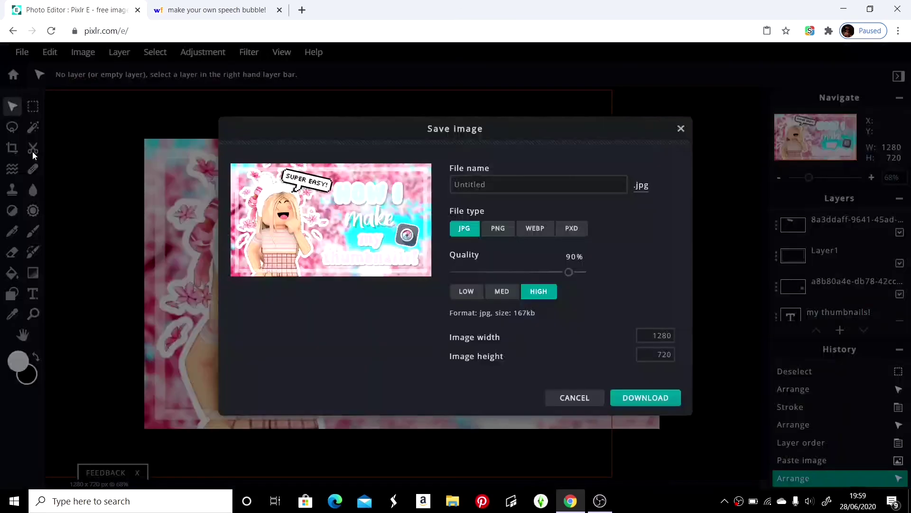
left_click(563, 180)
key("ctrl+a")
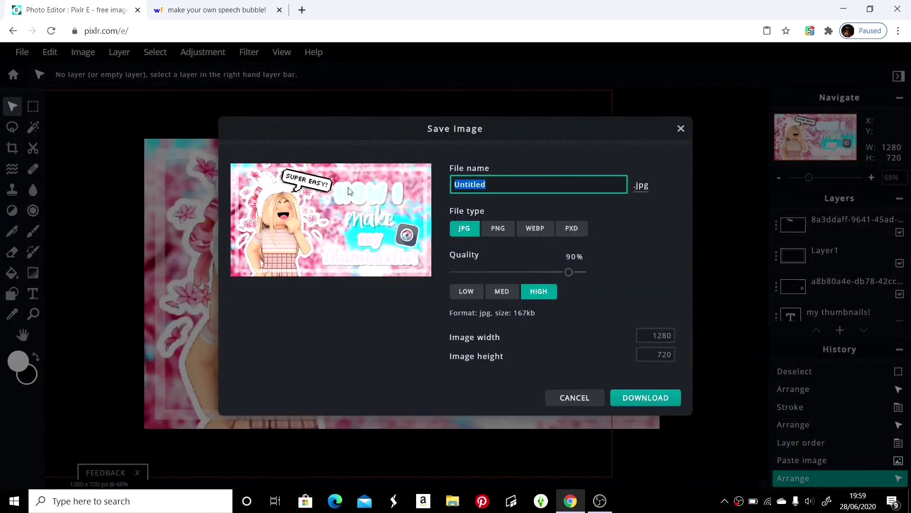
key("BackSpace")
left_click(497, 229)
left_click(533, 185)
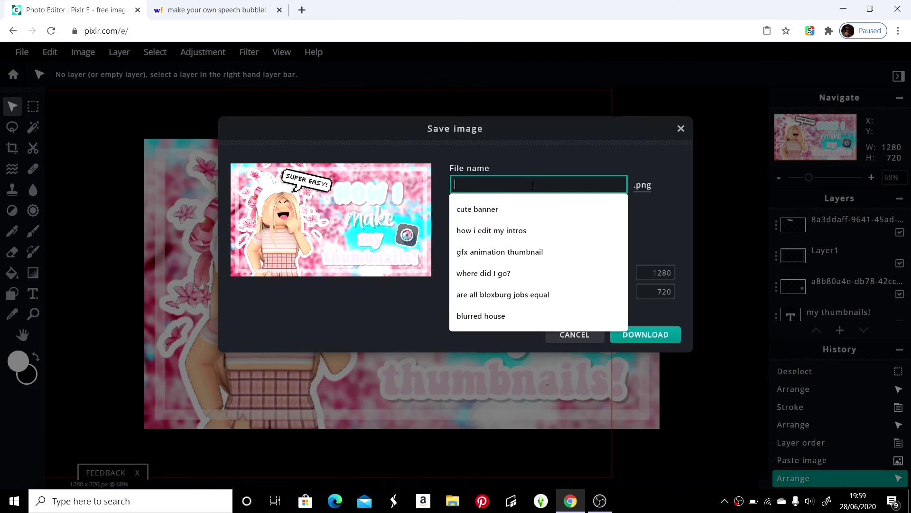
type("how i make my thumbnails")
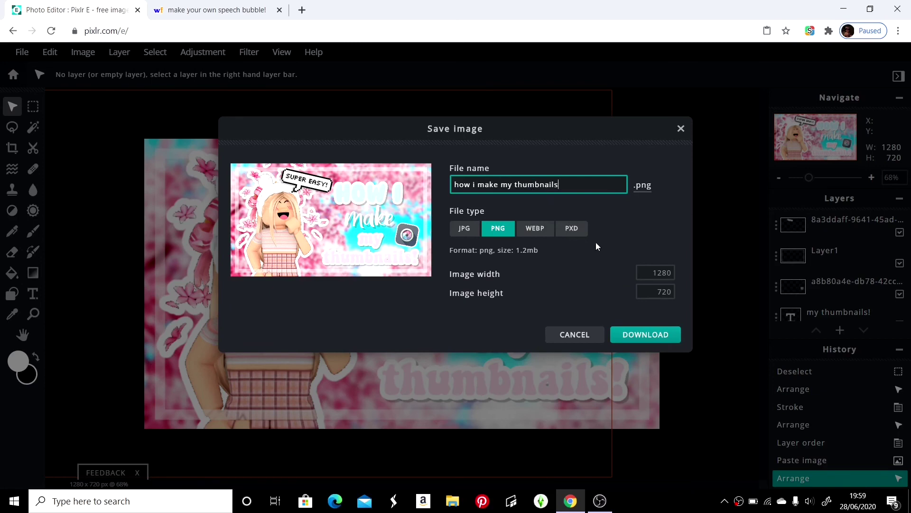
left_click(640, 335)
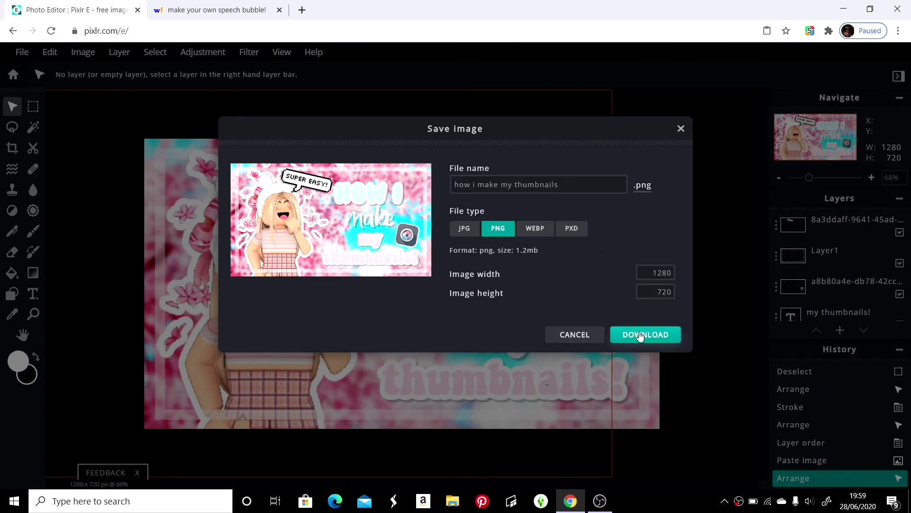